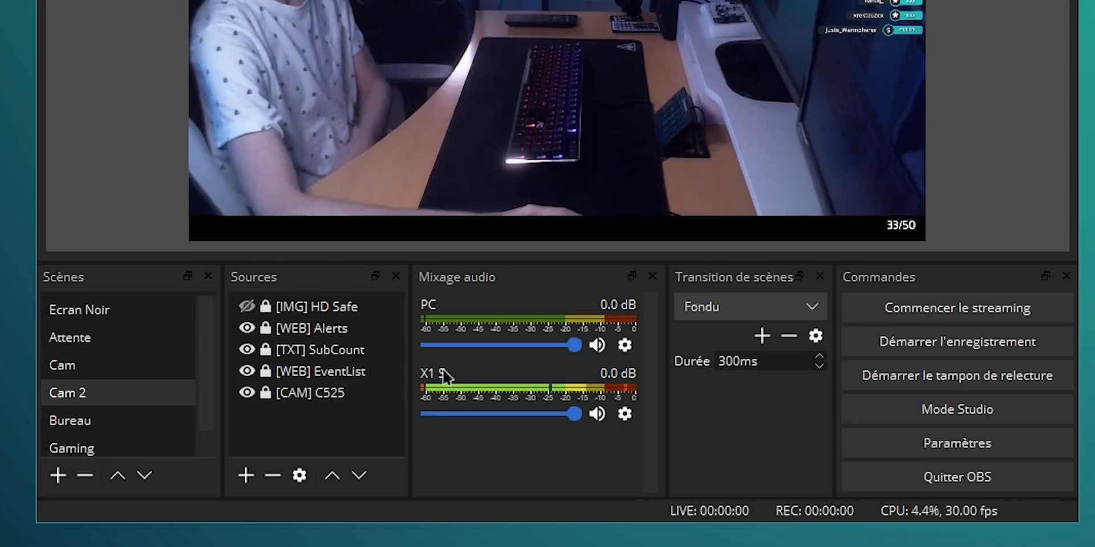
Try lowering the PC source's volume to -29.7 dB in the audio mixer and bring it back to 0.0 dB.
left_click_drag(575, 346, 583, 393)
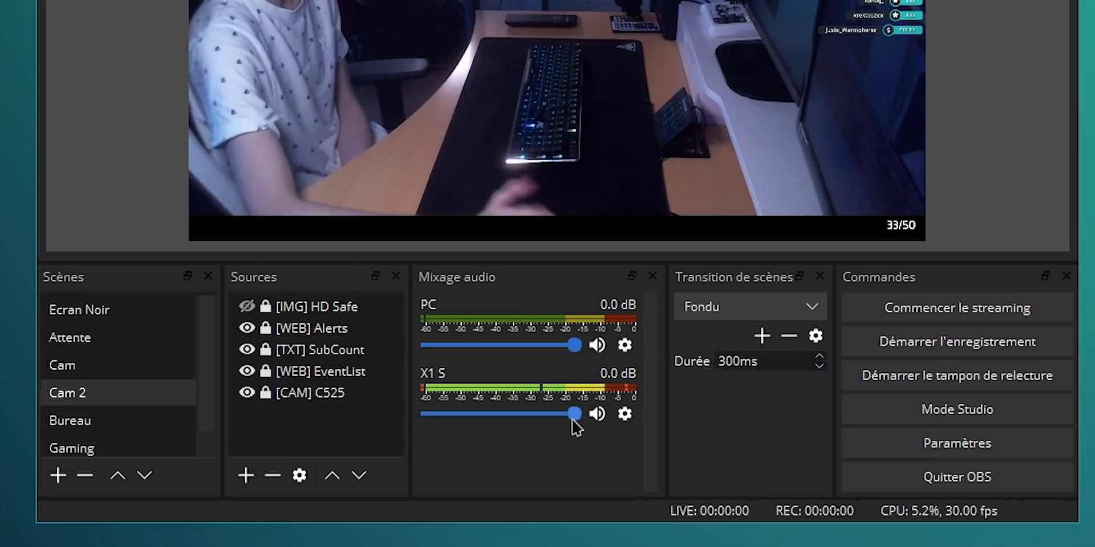
left_click_drag(573, 420, 601, 418)
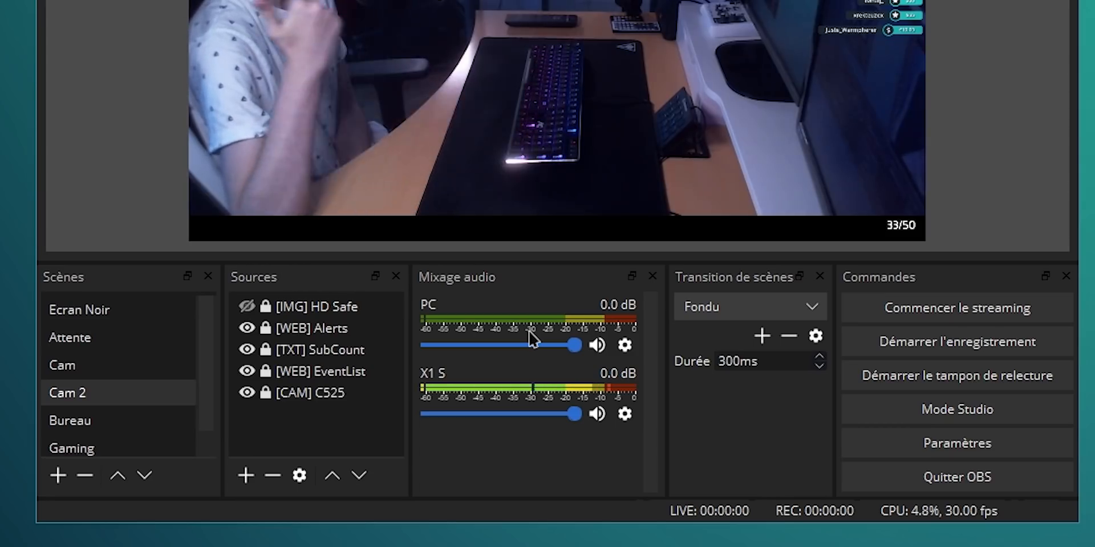
left_click_drag(572, 350, 473, 356)
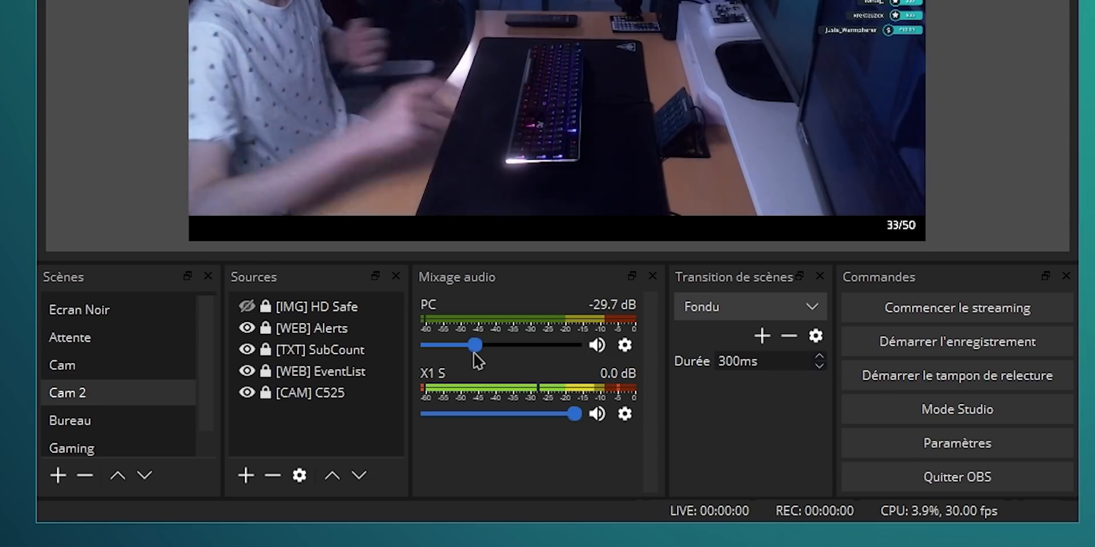
left_click_drag(474, 352, 508, 346)
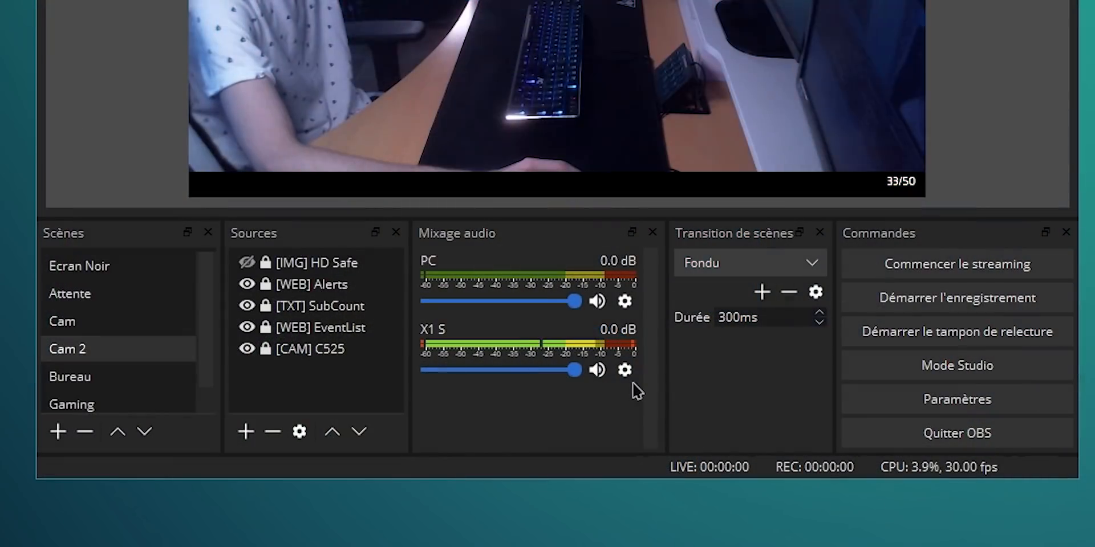
Open the advanced audio properties and examine the volume, synchronisation, audio monitoring and track options of the X1 S source.
left_click(625, 372)
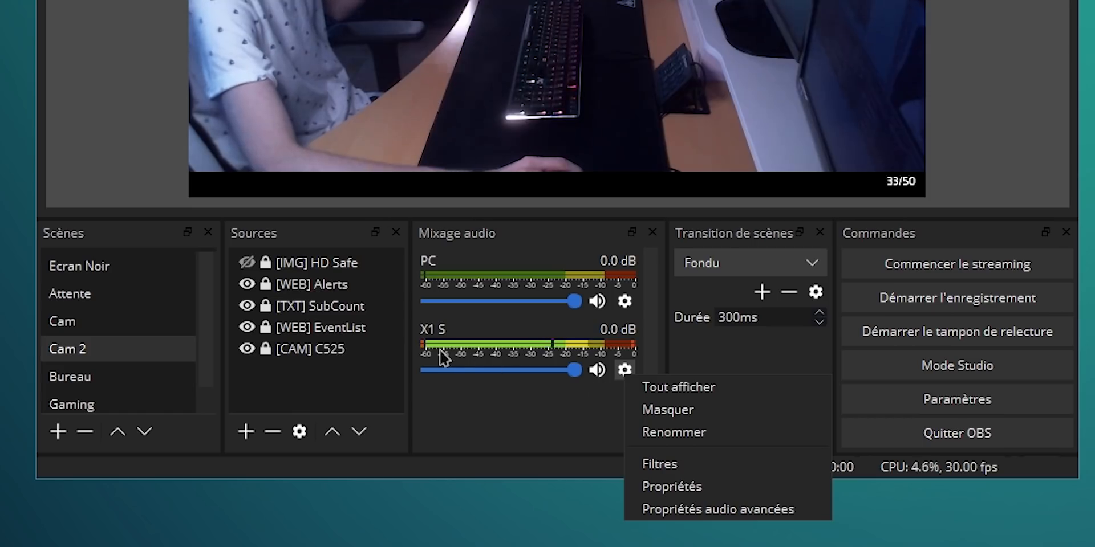
left_click(703, 511)
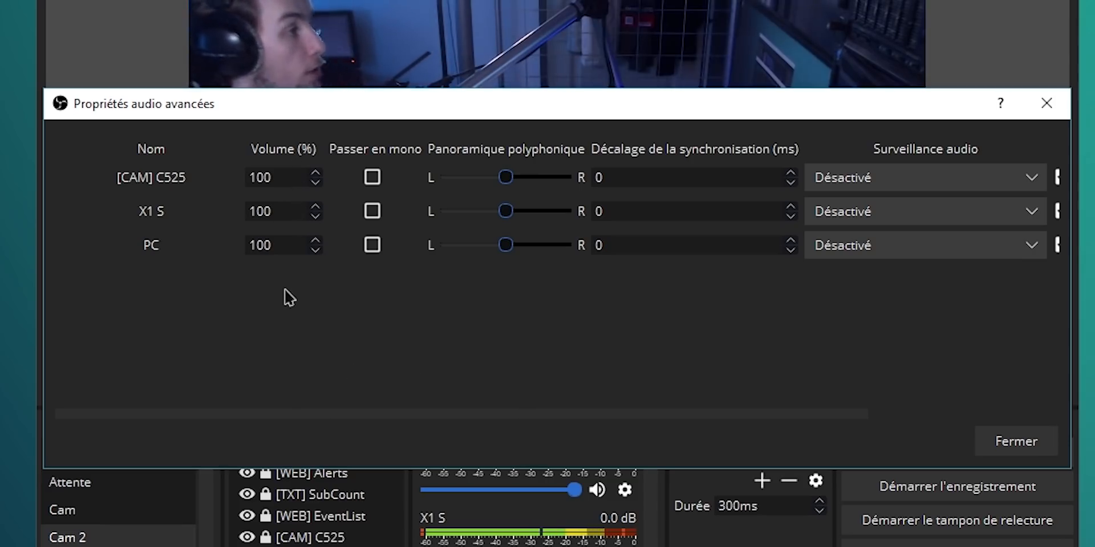
left_click(251, 211)
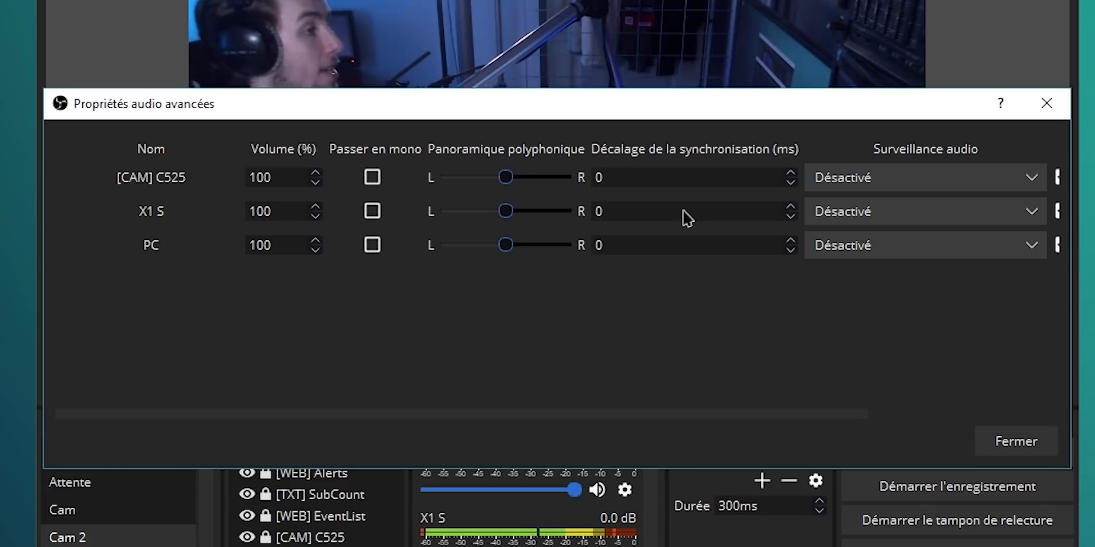
left_click_drag(751, 415, 881, 413)
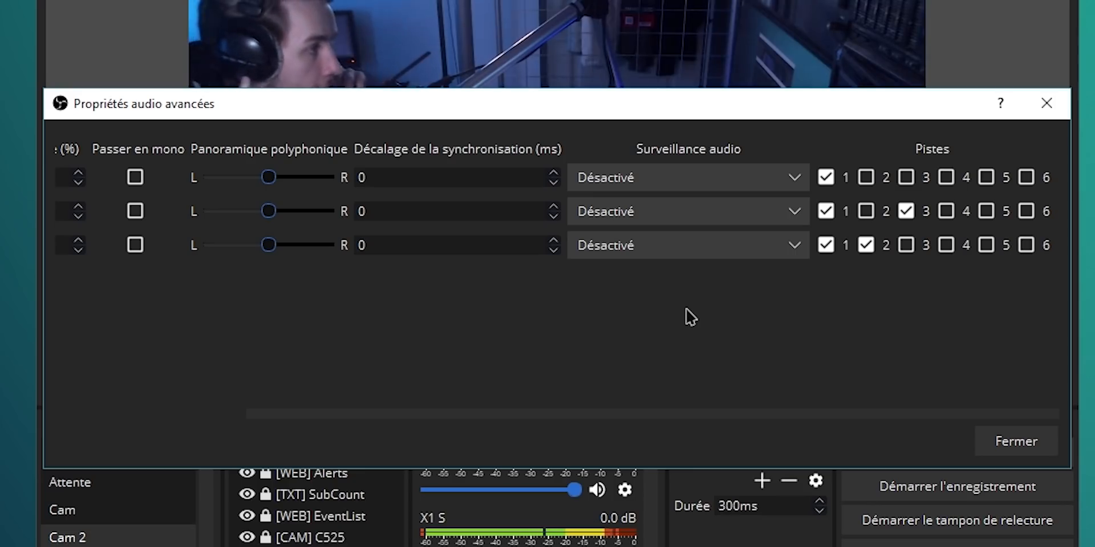
left_click(794, 211)
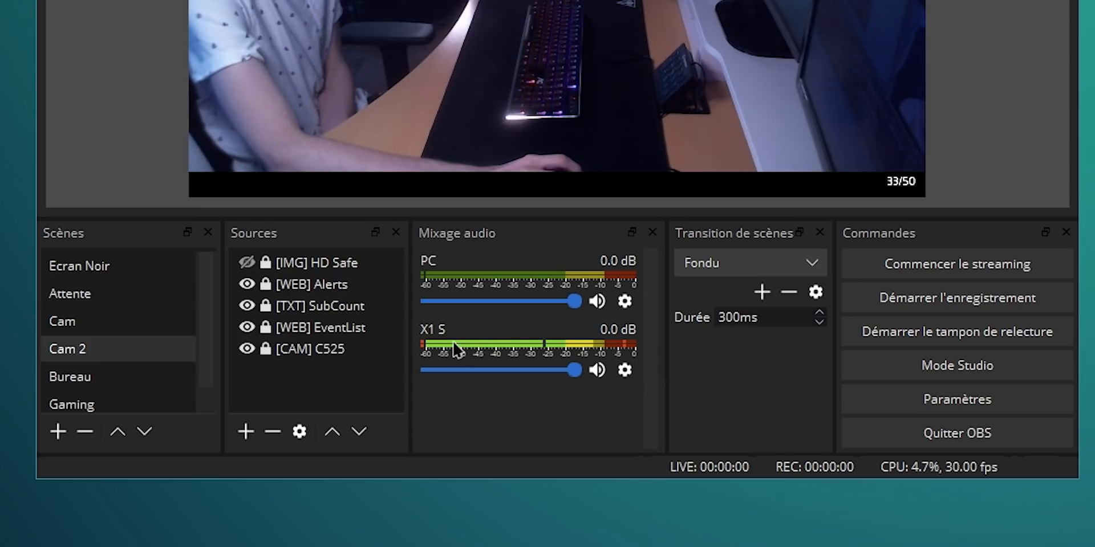
Try a Compresseur filter with its default name on the X1 S source and adjust its ratio.
left_click(625, 371)
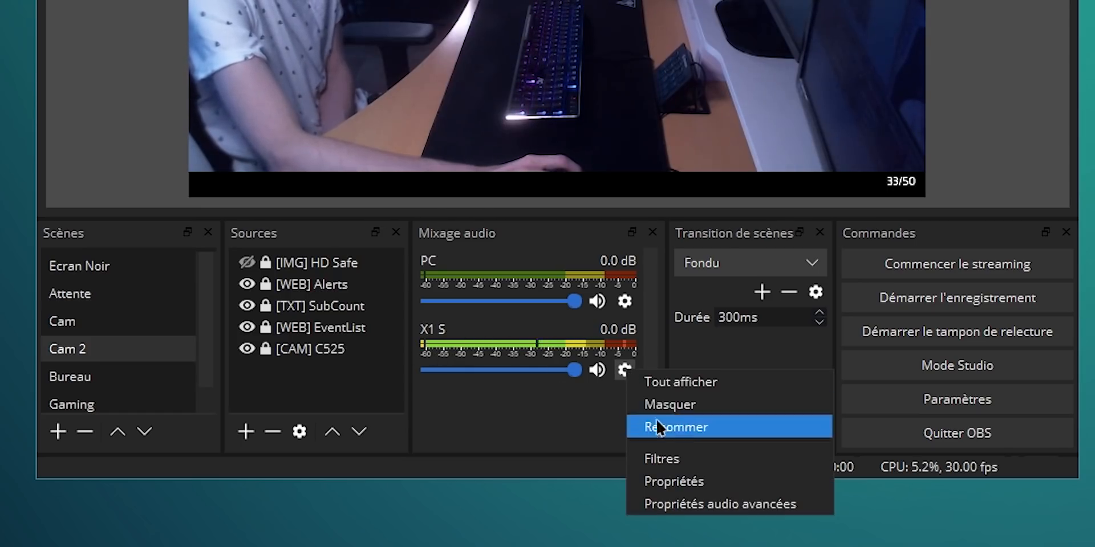
left_click(686, 457)
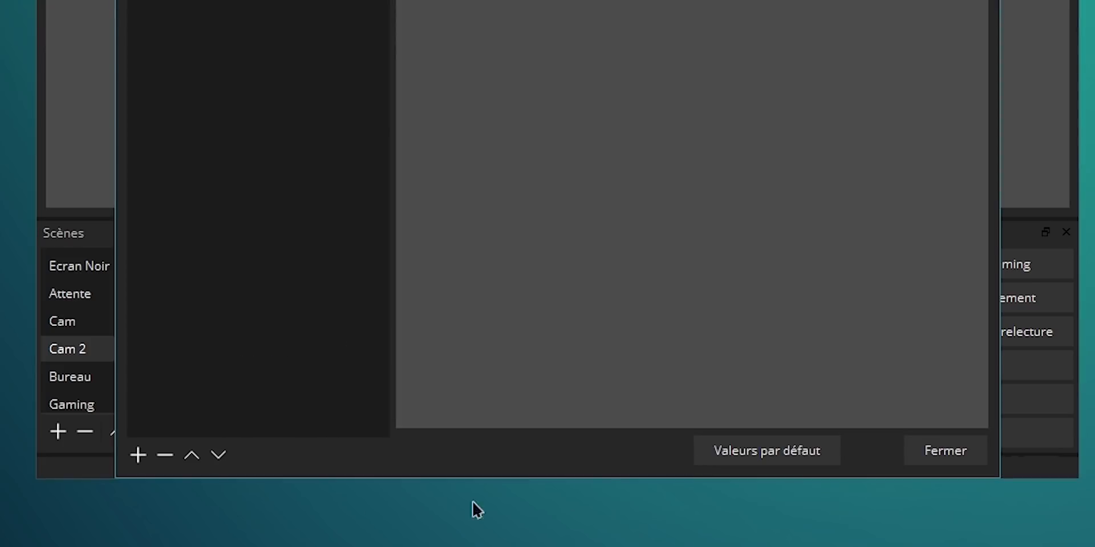
left_click(140, 454)
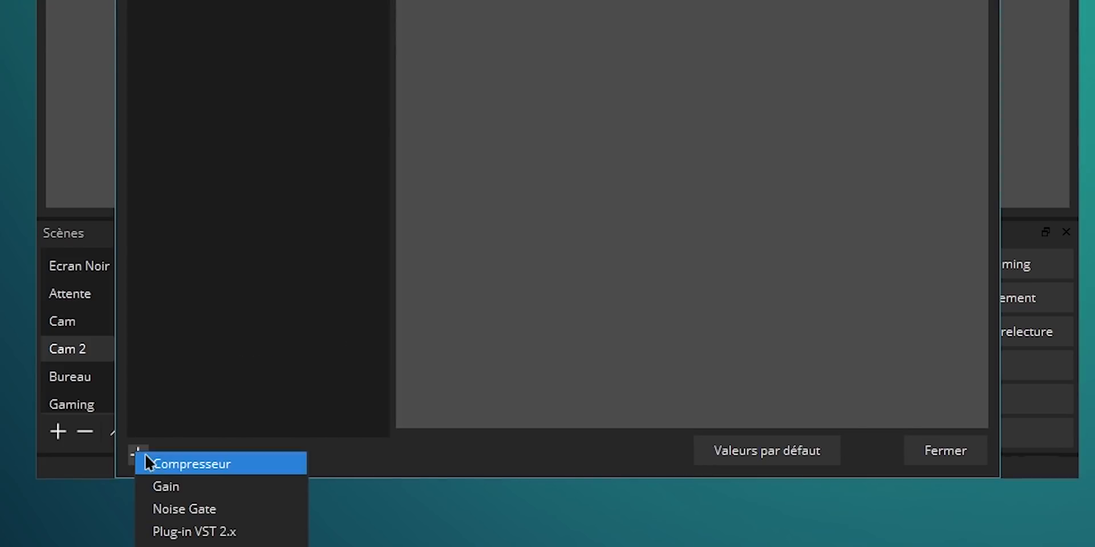
left_click(282, 468)
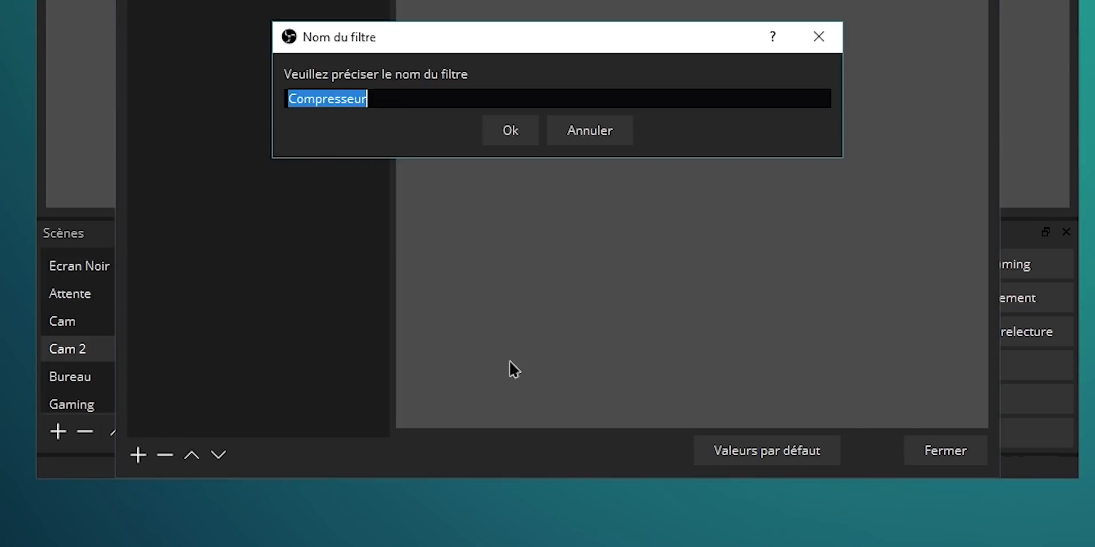
left_click(523, 140)
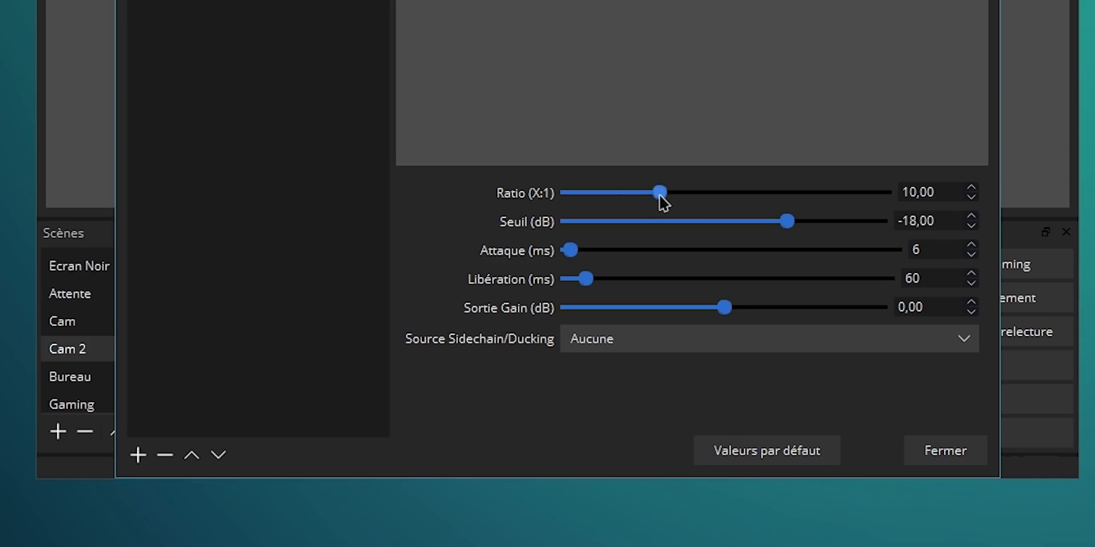
mouse_move(660, 194)
left_mouse_down()
mouse_move(594, 200)
mouse_move(671, 199)
left_mouse_up()
type("506")
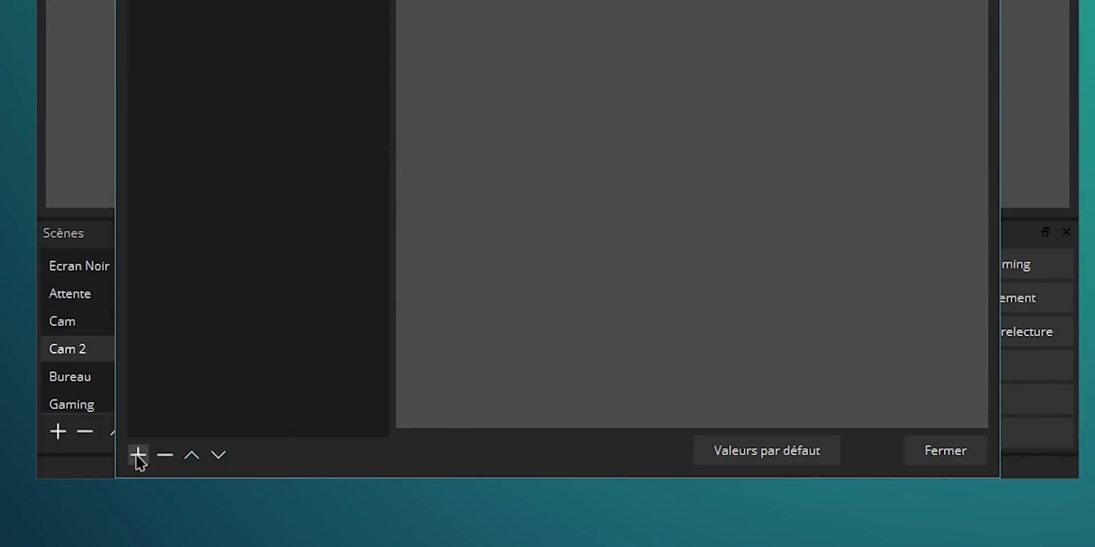
Add a Gain filter to the X1 S source to view its setting, and delete it again.
left_click(138, 455)
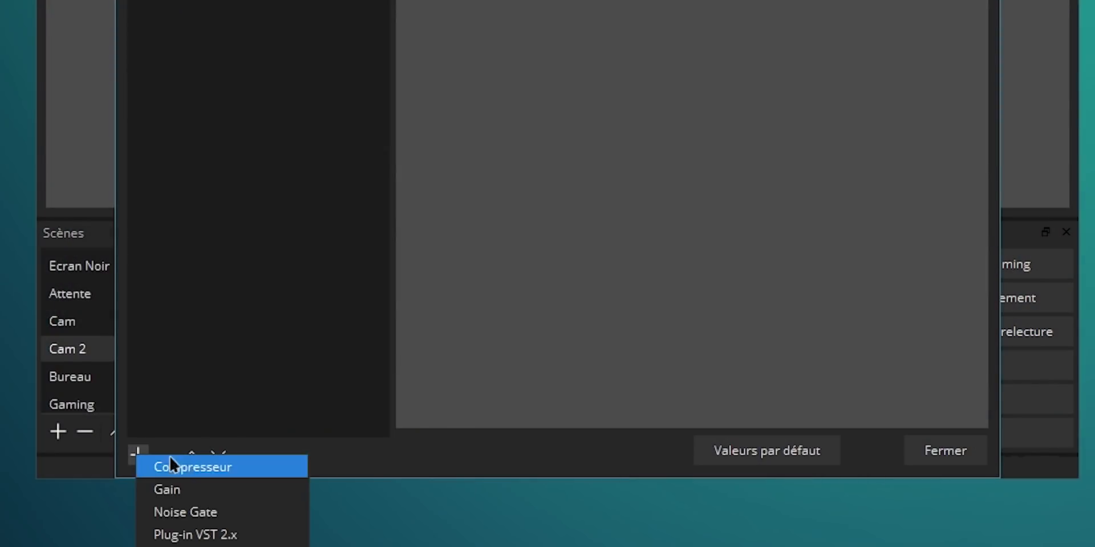
left_click(237, 492)
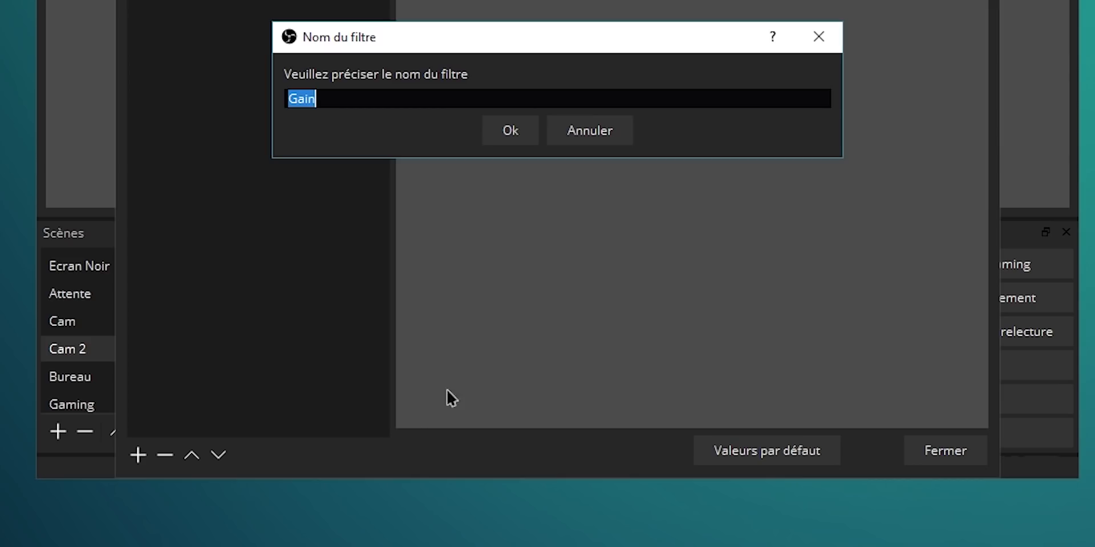
left_click(511, 131)
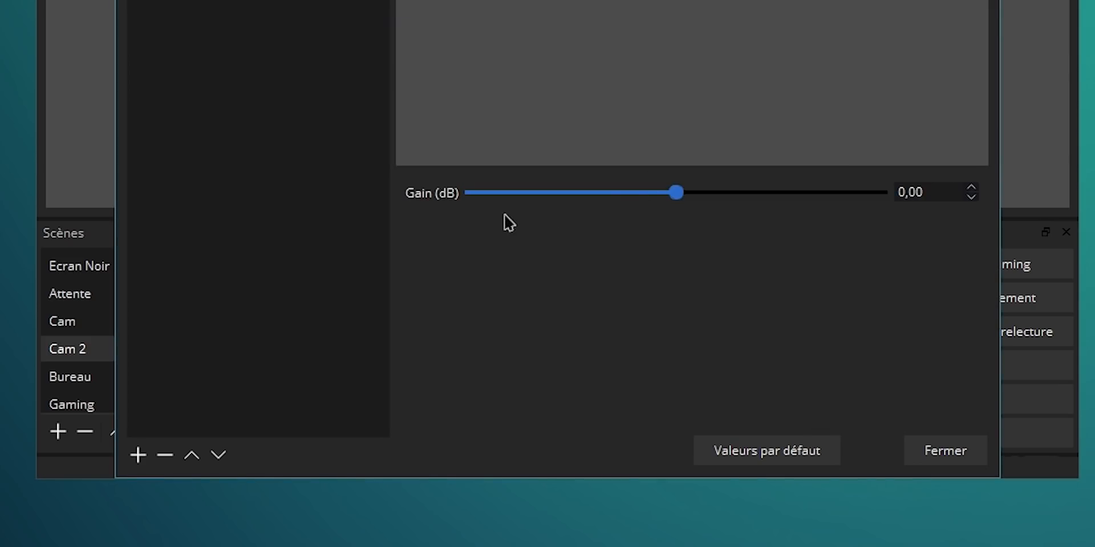
left_click(164, 456)
left_click(579, 128)
Add a Noise Gate filter to view its threshold and timing settings, and delete it again.
left_click(137, 455)
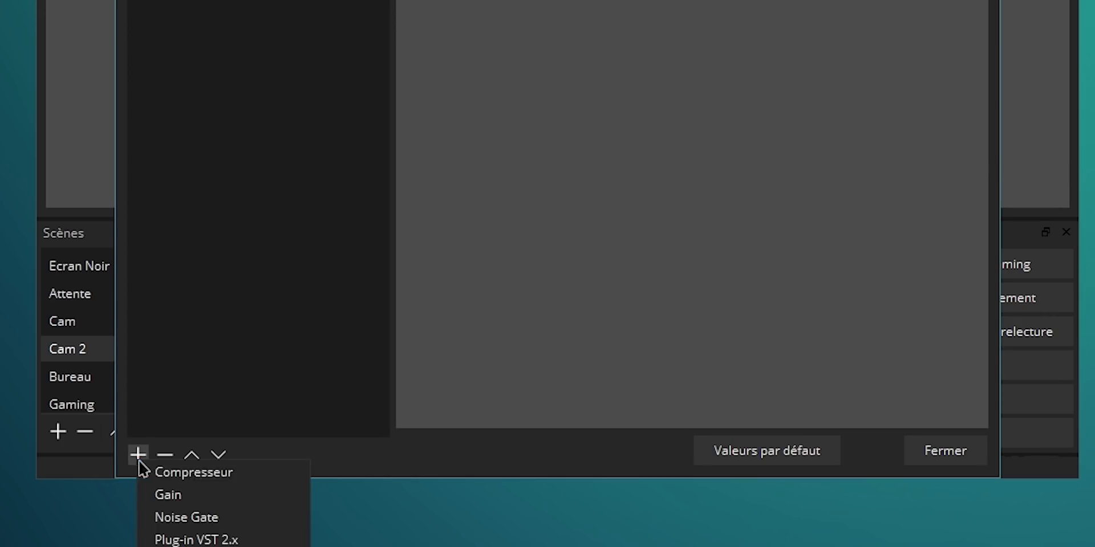
left_click(217, 517)
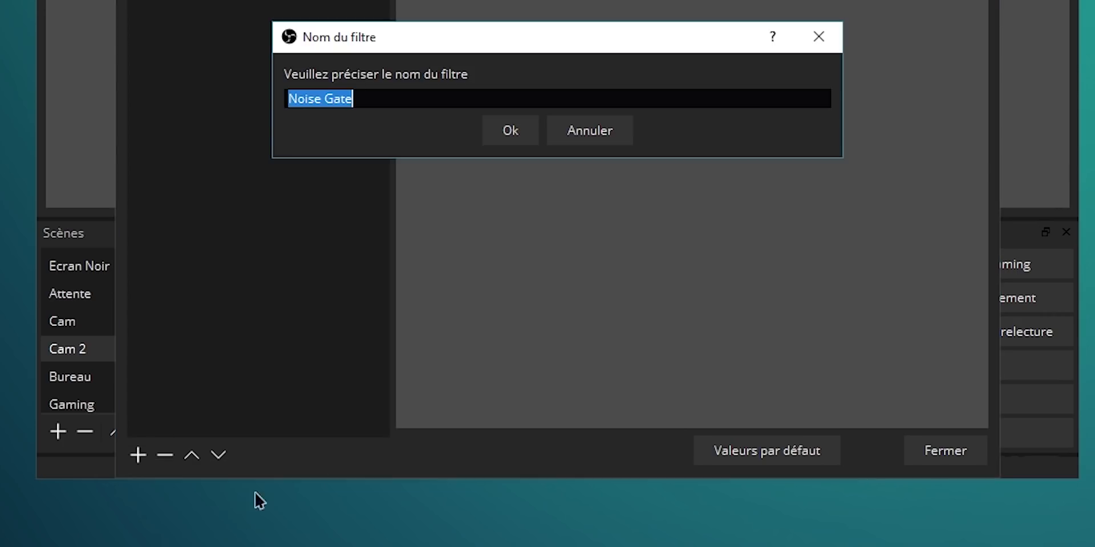
left_click(512, 141)
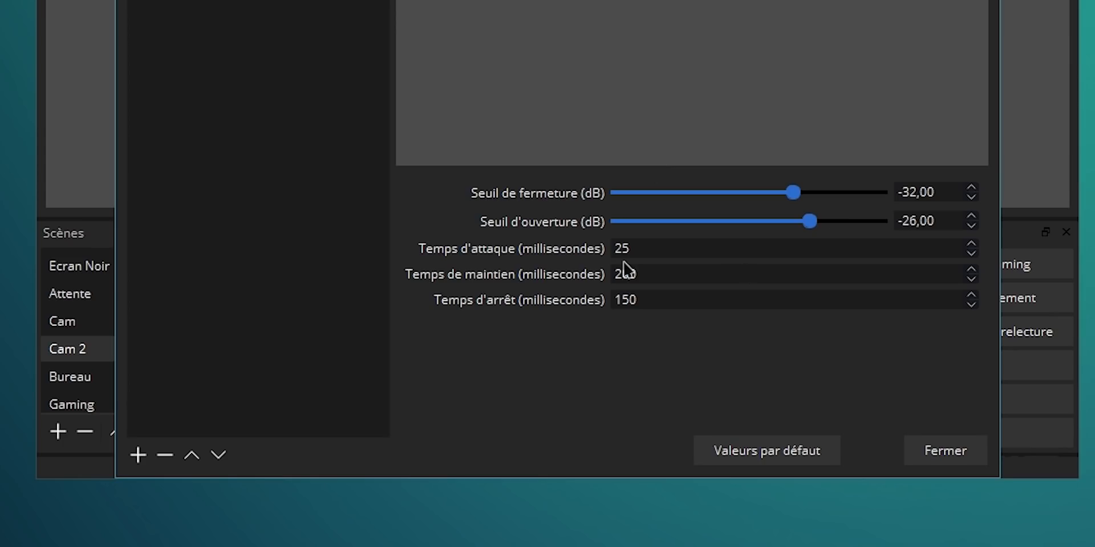
left_click(165, 455)
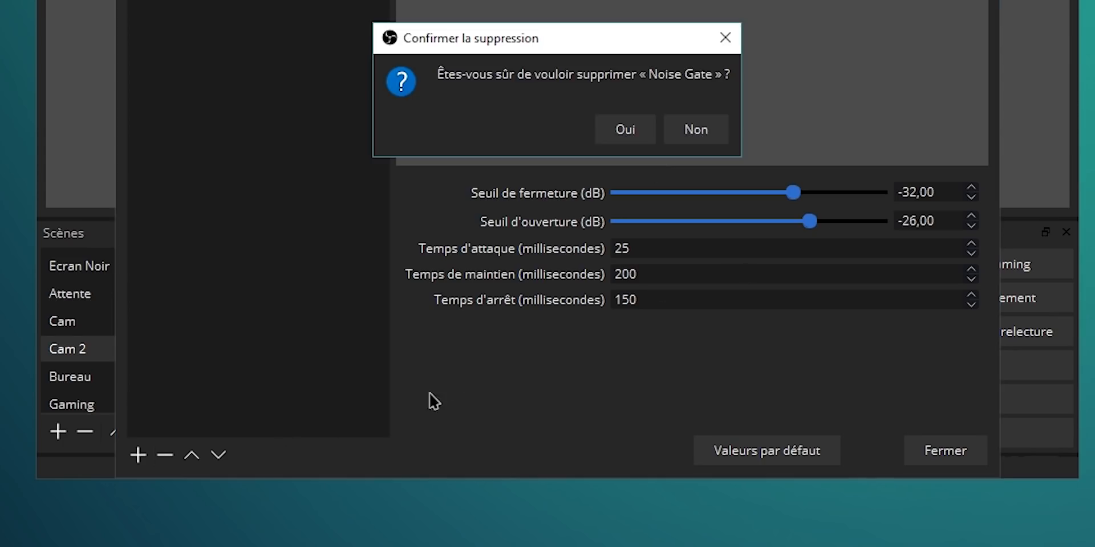
left_click(618, 143)
Add a Suppression du bruit filter to the X1 S source and set its suppression threshold to -40 dB.
left_click(138, 411)
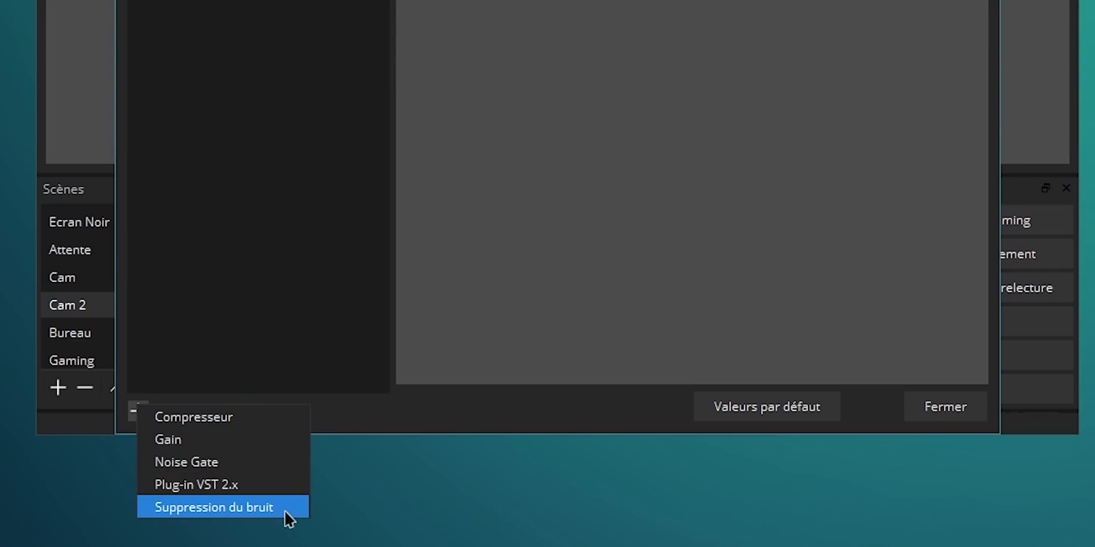
left_click(286, 507)
left_click(502, 92)
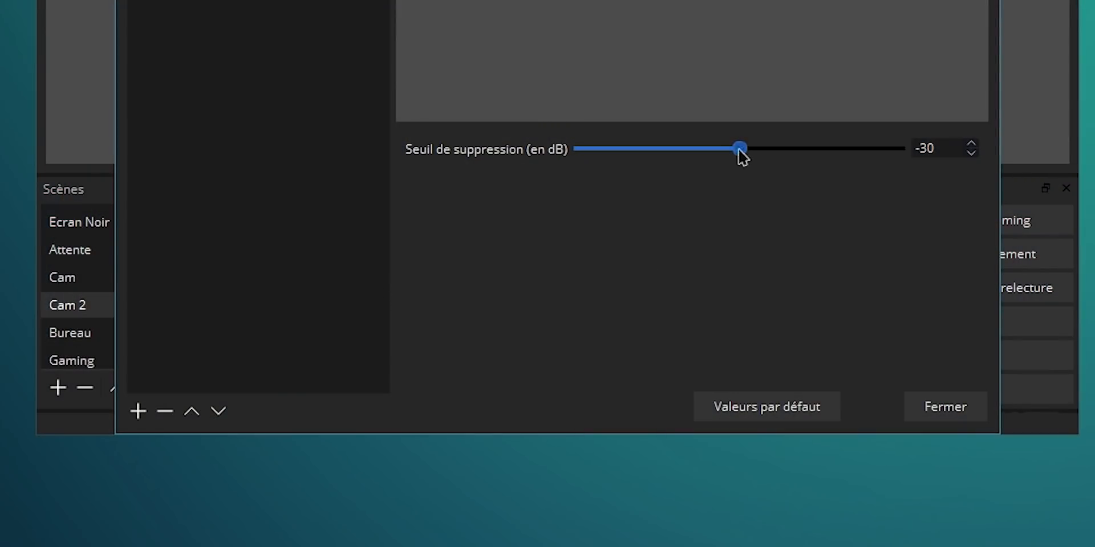
left_click_drag(739, 150, 684, 154)
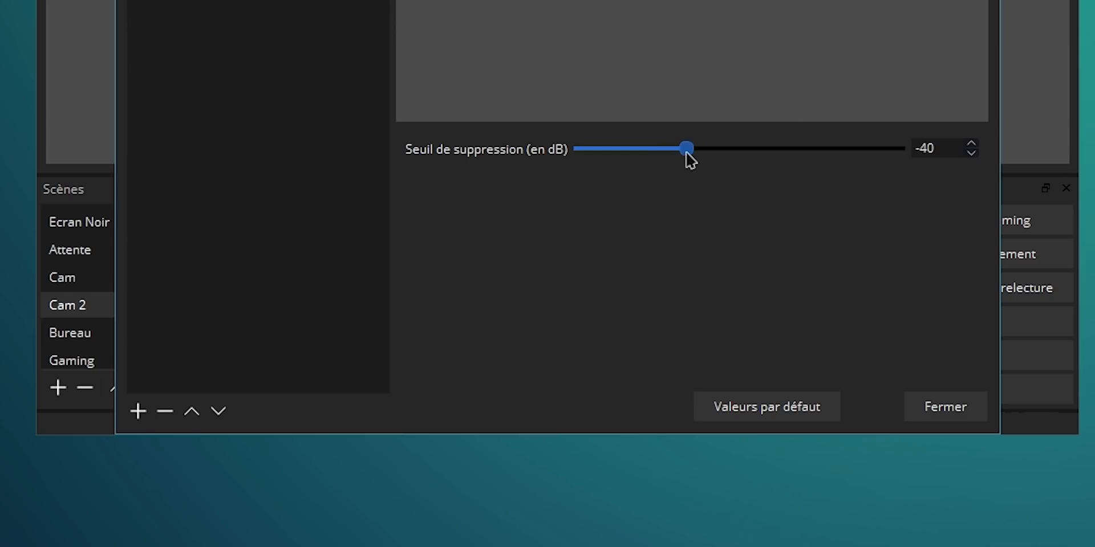
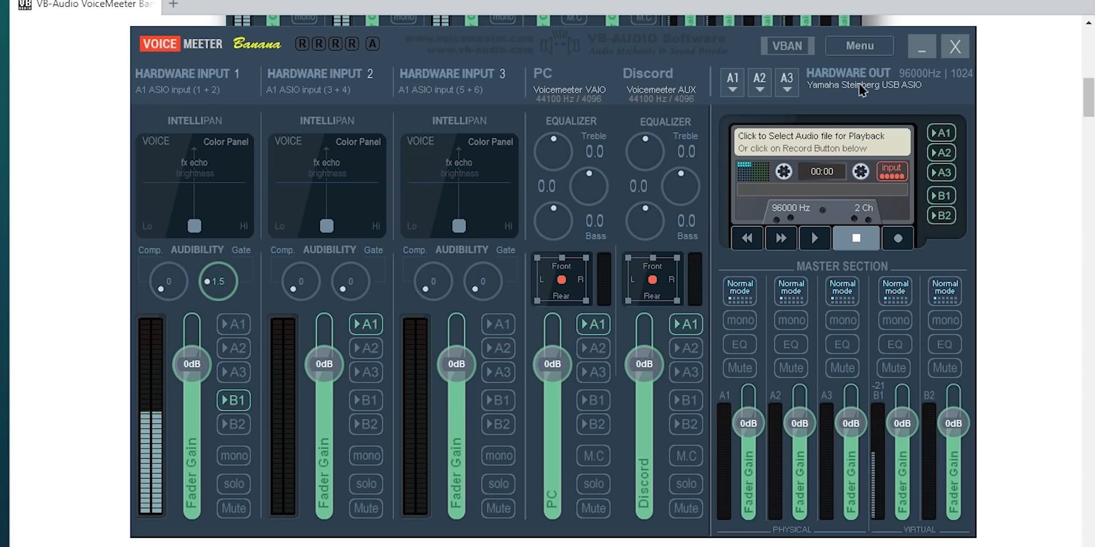
In VoiceMeeter Banana, examine the devices available for the A1 hardware output and Hardware Input 1, along with the Windows playback devices.
left_click(732, 84)
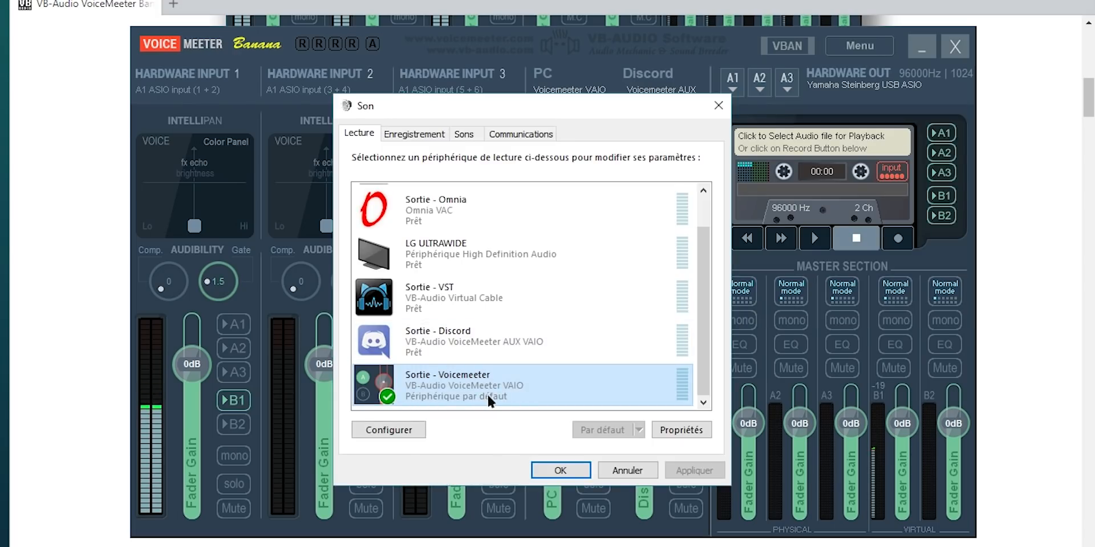
left_click(395, 50)
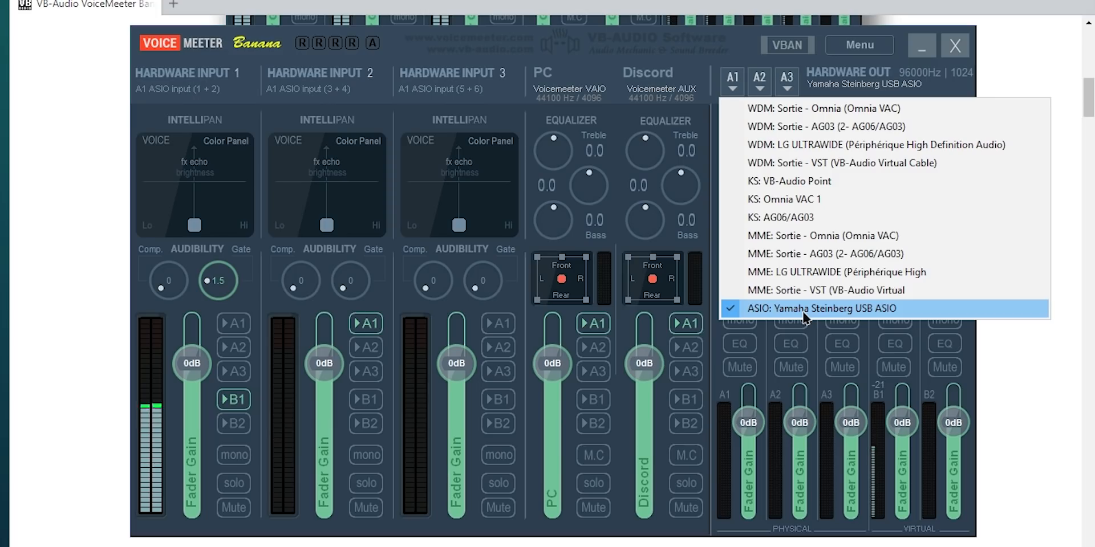
left_click(397, 45)
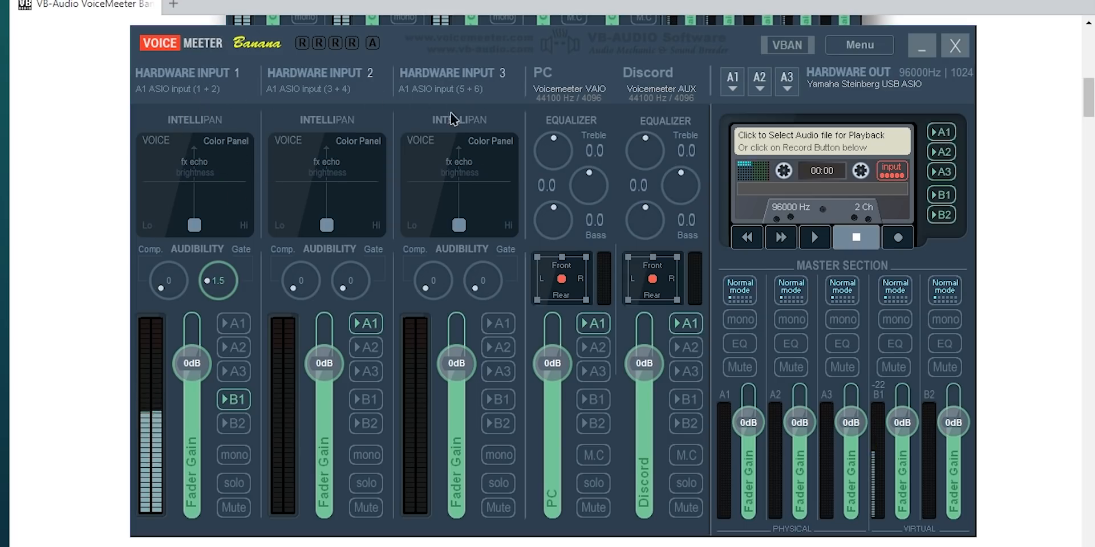
left_click(201, 74)
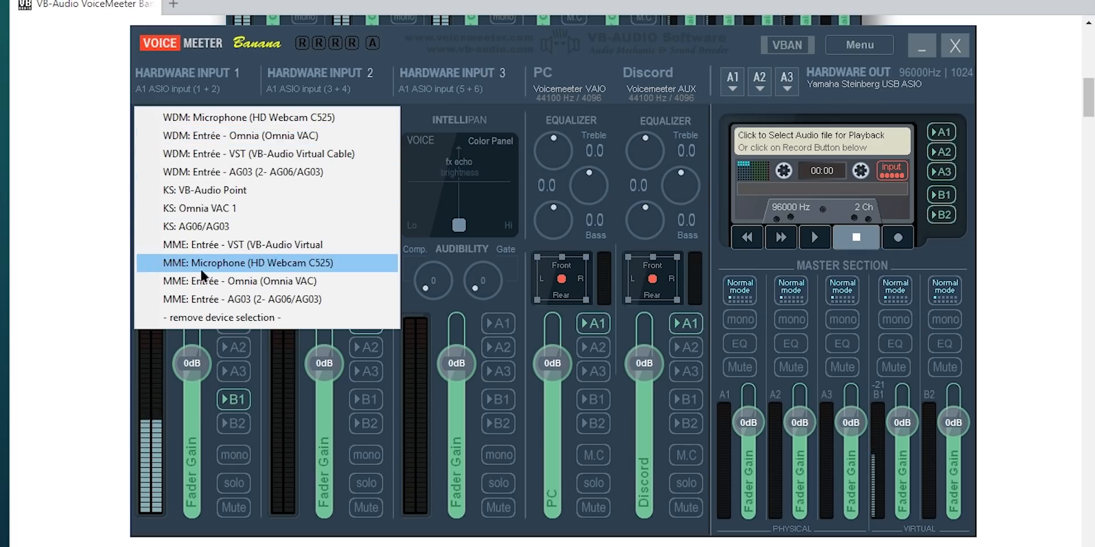
left_click(298, 72)
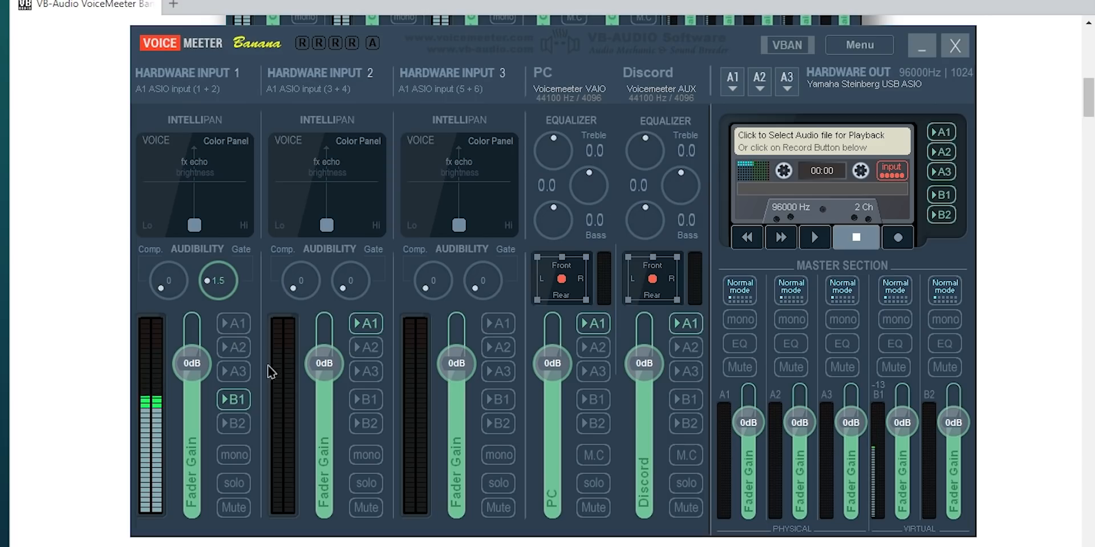
Try routing the PC virtual input to the B1 output alongside Hardware Input 1.
left_click(234, 400)
left_click(591, 402)
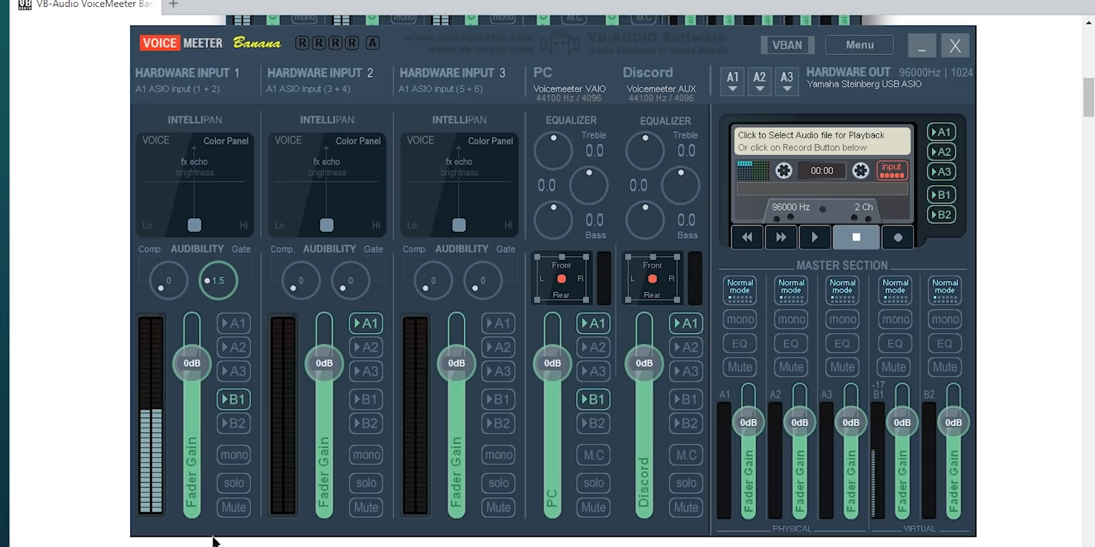
left_click(608, 406)
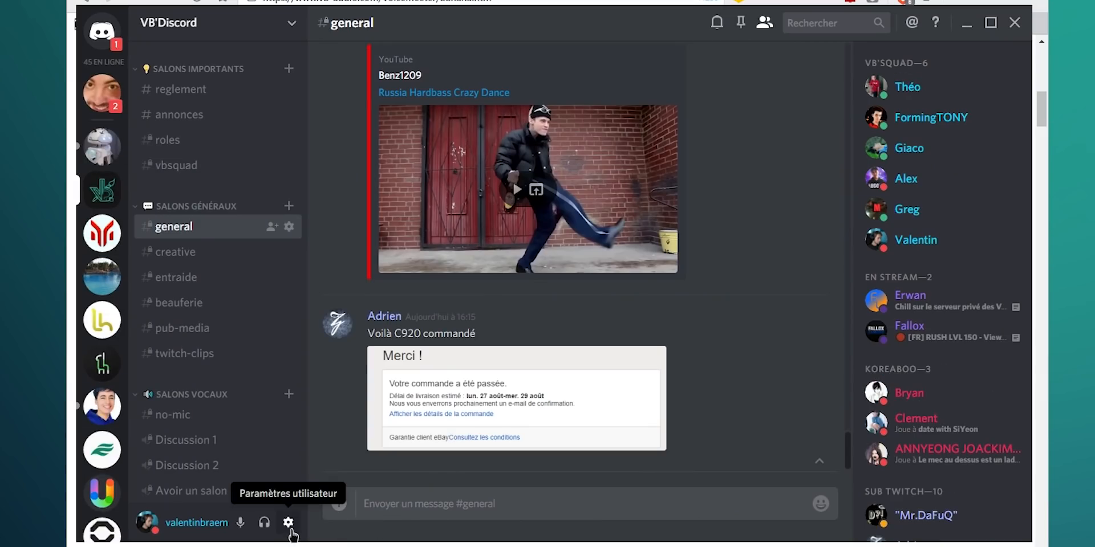
In Discord, open the Voix & Vidéo user settings to check the voice input and output devices.
left_click(288, 522)
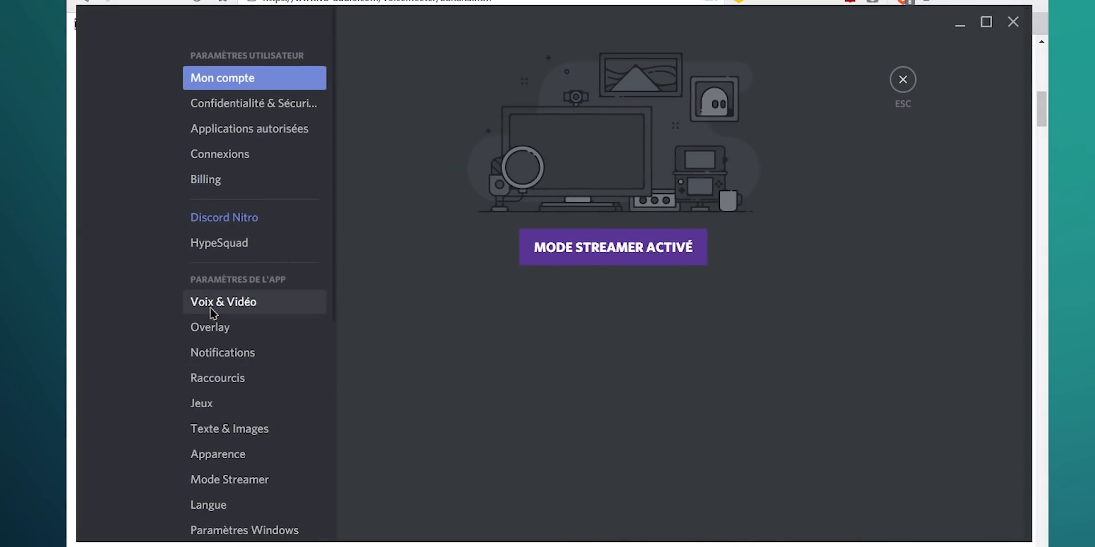
left_click(214, 314)
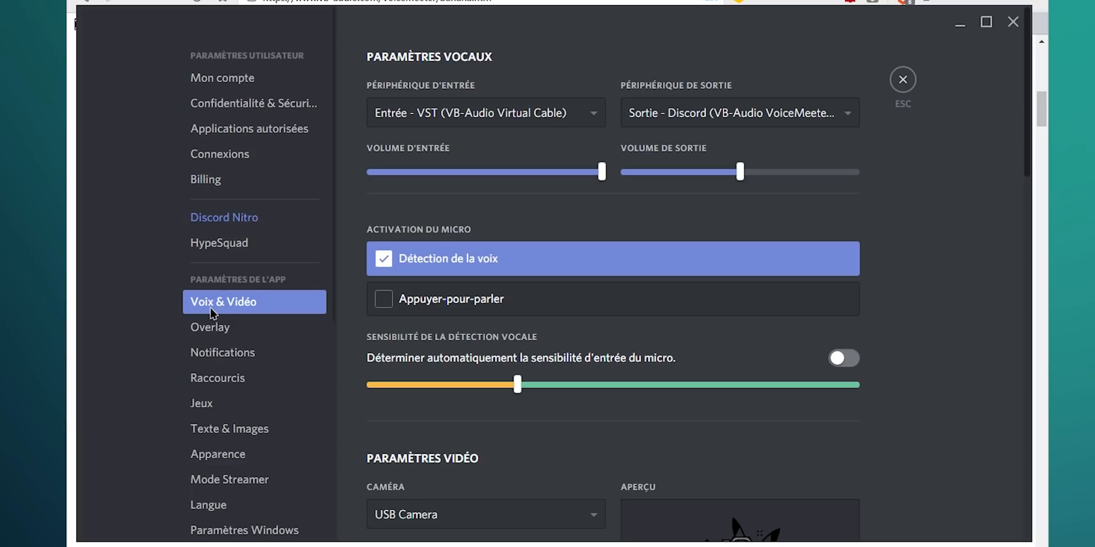
Check the output devices available in Discord's voice settings, keeping Sortie - Discord (VB-Audio VoiceMeeter AUX VAIO), and close the settings.
left_click(796, 120)
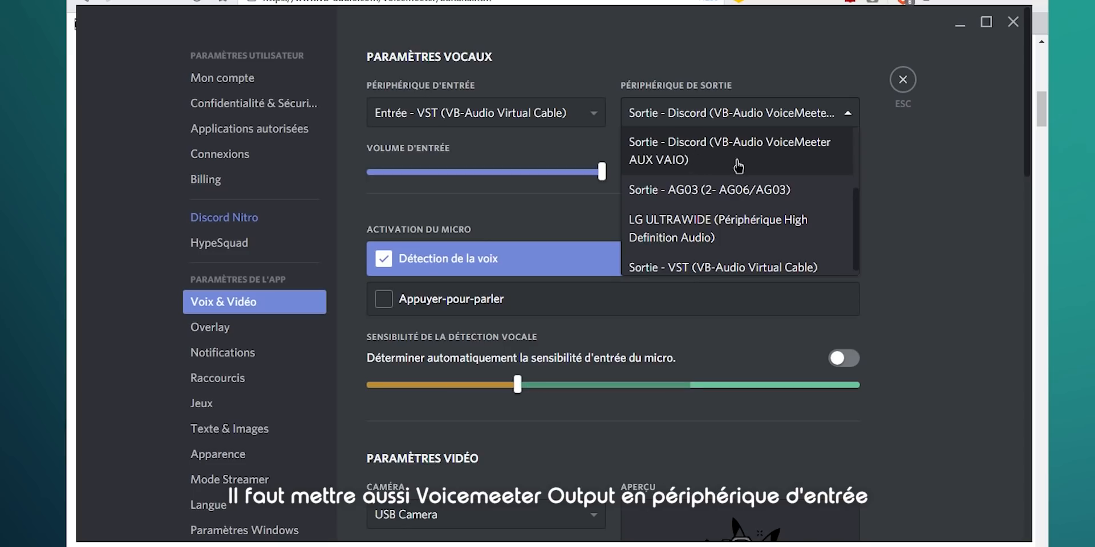
left_click(836, 116)
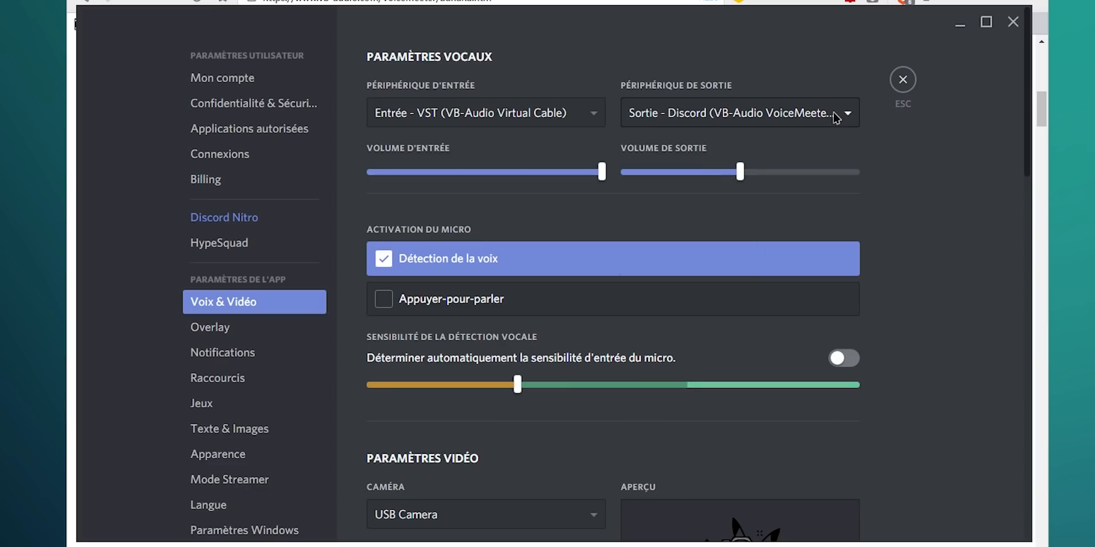
left_click(907, 91)
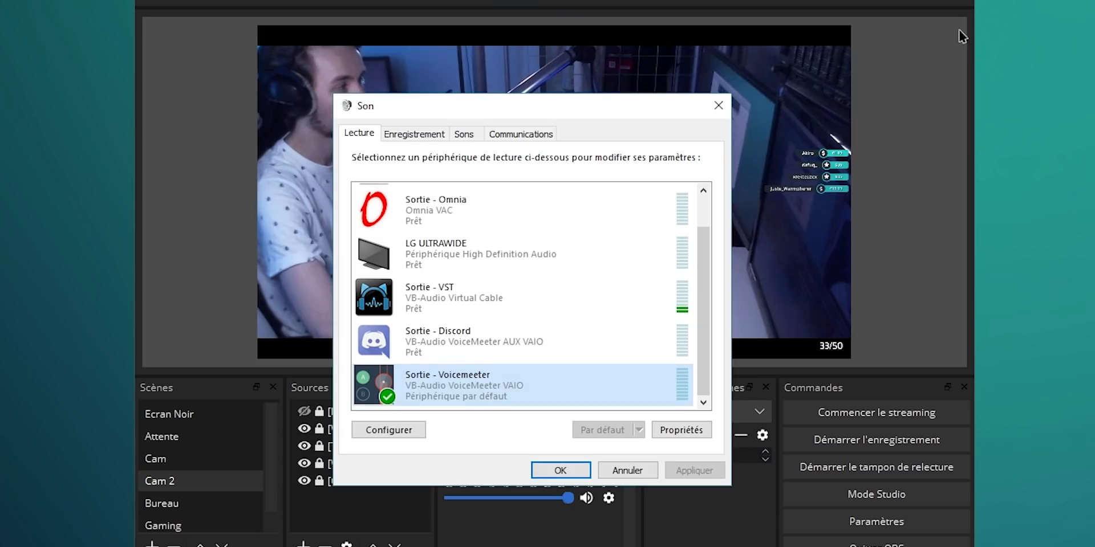
In the OBS audio settings, set Périphérique audio du bureau 2 to Sortie - Discord (VB-Audio VoiceMeeter AUX VAIO) and apply it.
left_click(718, 109)
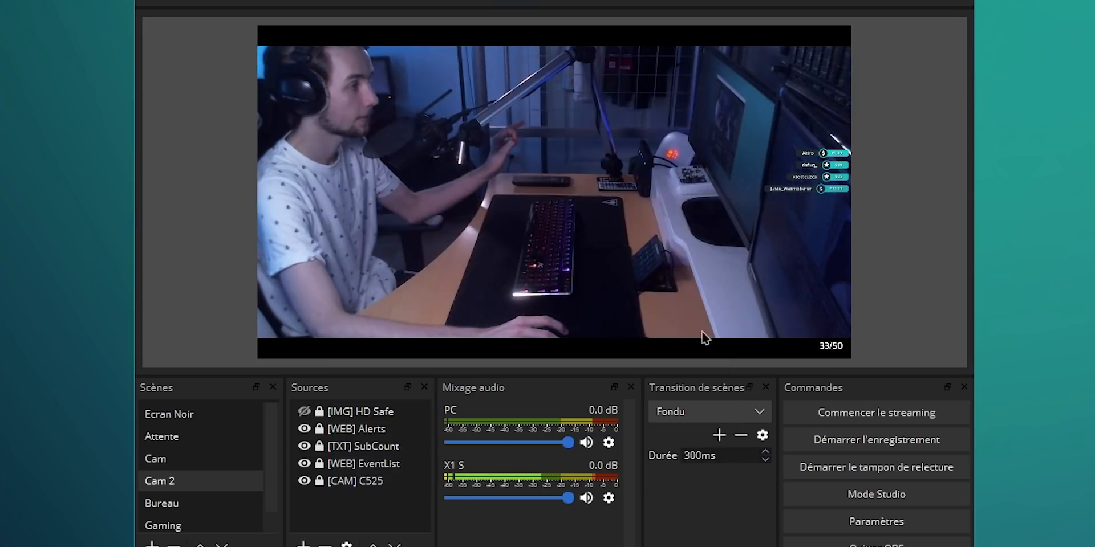
left_click(924, 530)
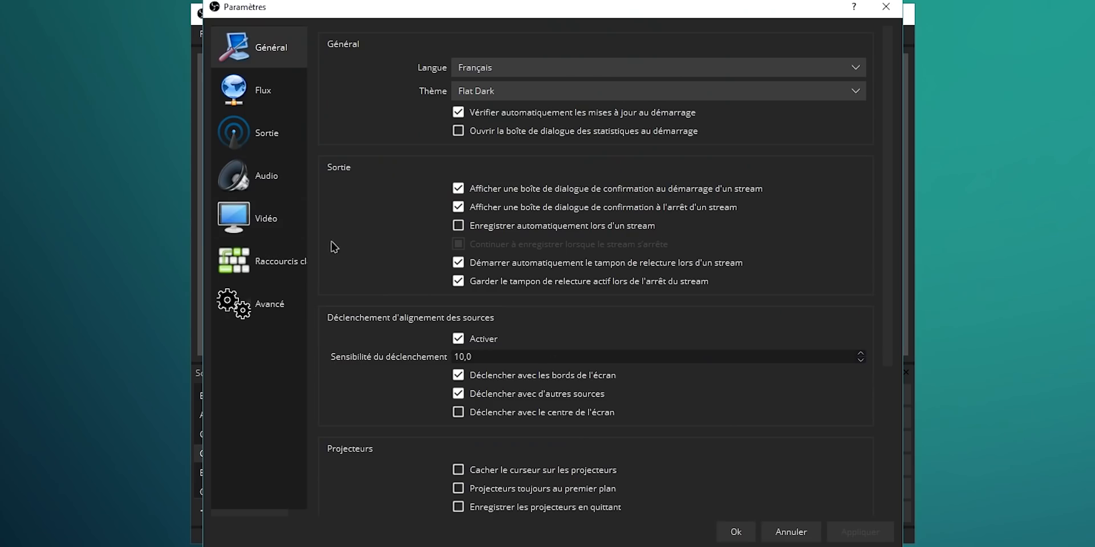
left_click(281, 192)
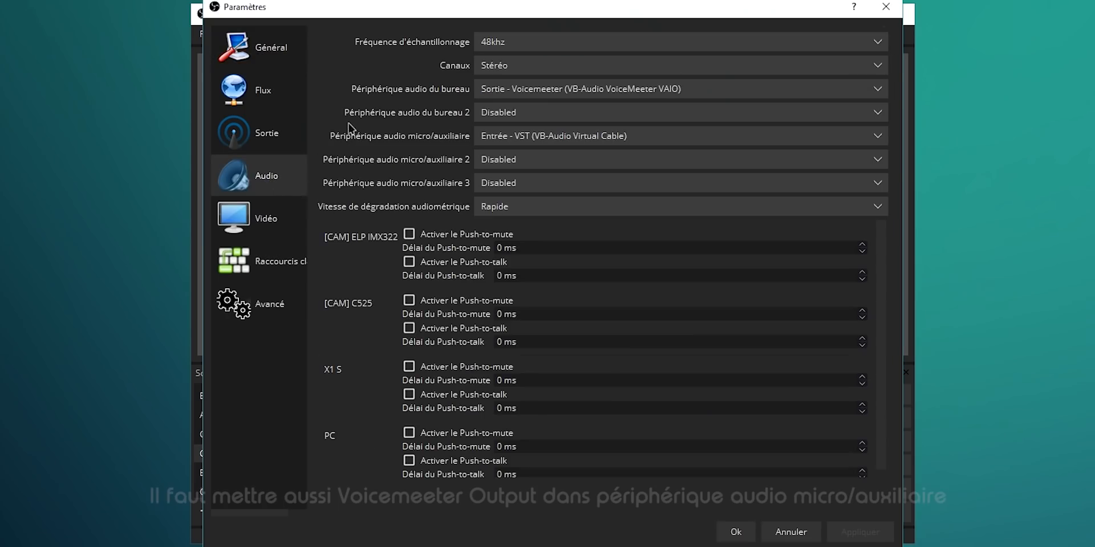
left_click(526, 116)
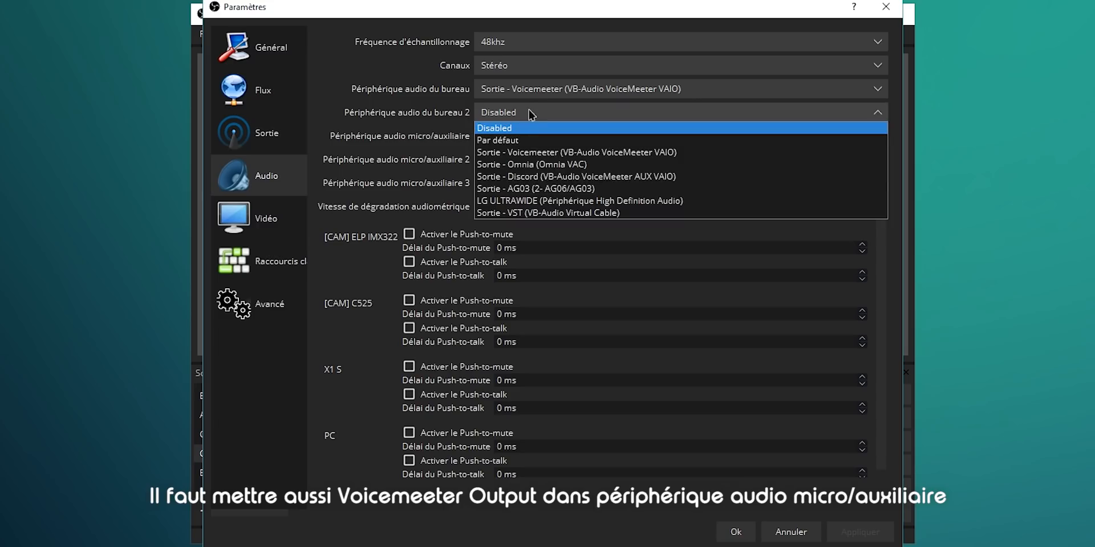
left_click(504, 177)
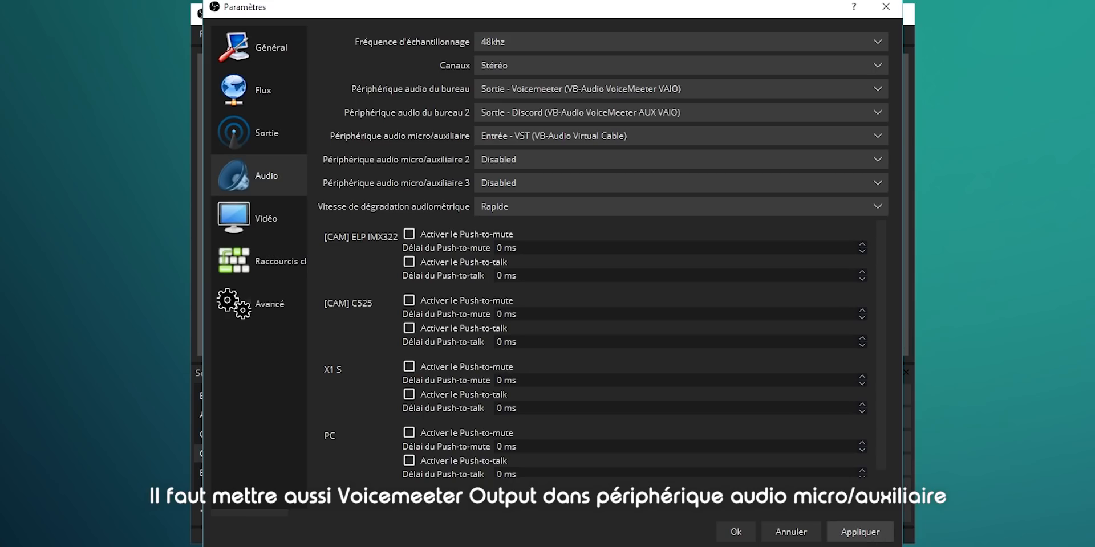
left_click(736, 532)
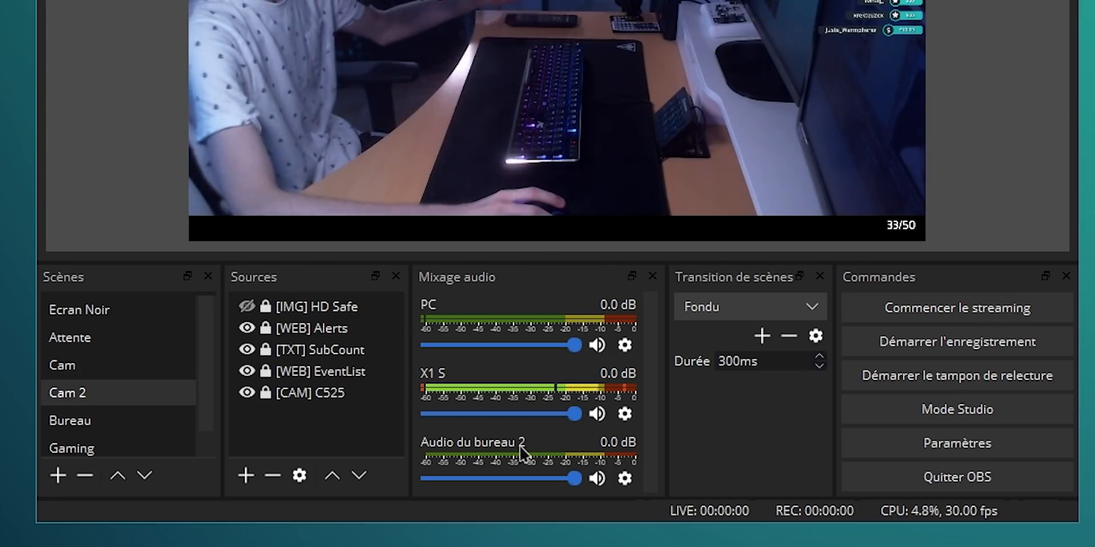
Rename the Audio du bureau 2 source in the OBS audio mixer as Discord.
right_click(486, 446)
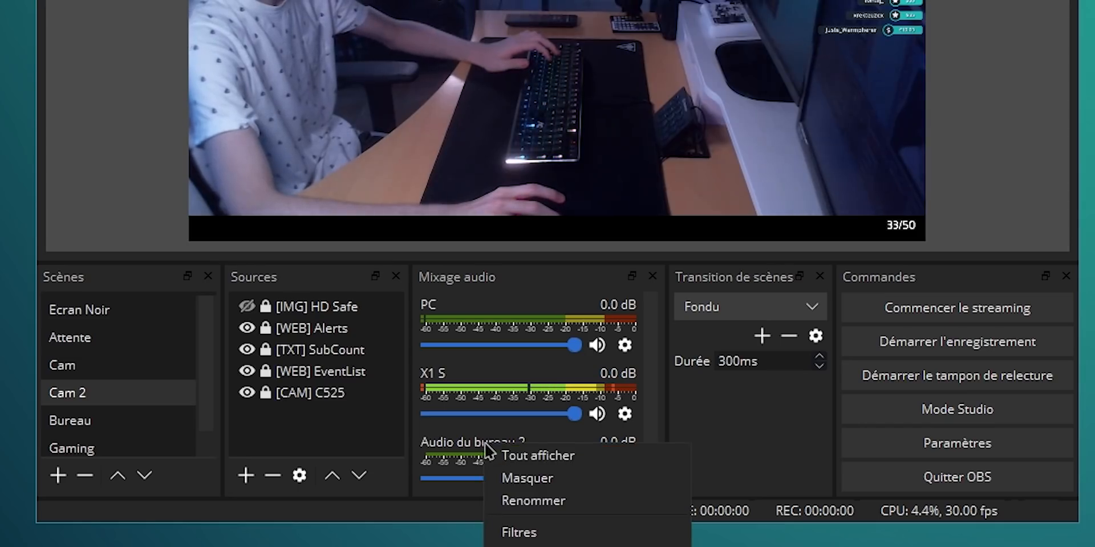
left_click(549, 495)
type("Disco")
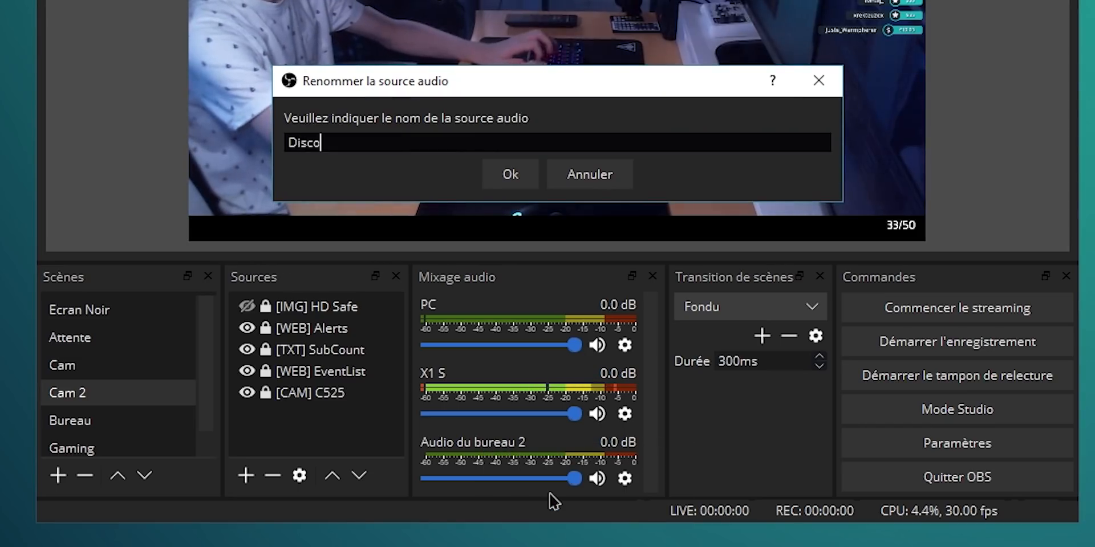
type("rd")
key("Return")
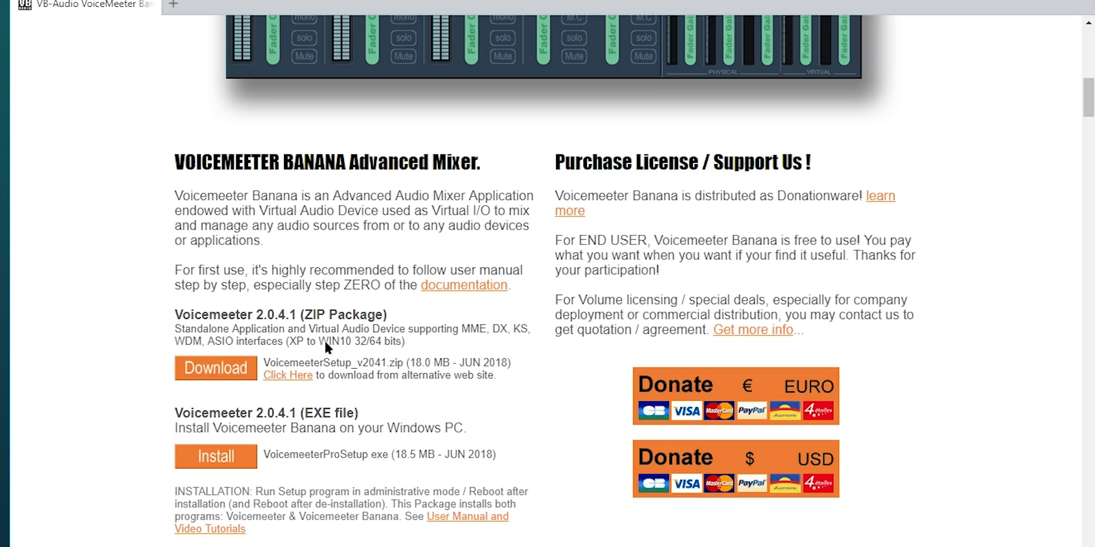
On the VB-Audio website, go from the VoiceMeeter Banana page to the Virtual Audio Cable page.
scroll(324, 340, "up", 10)
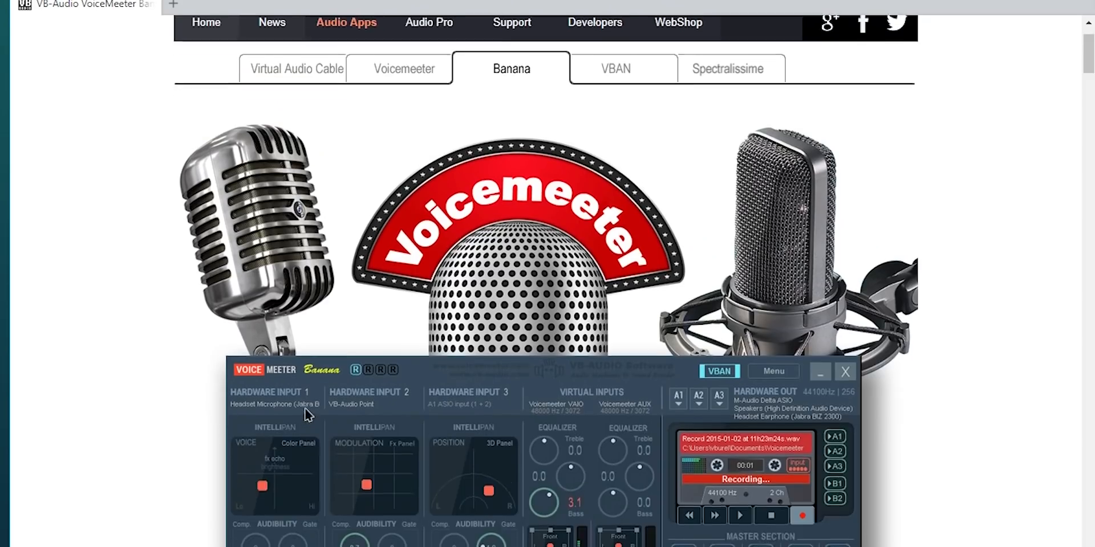
left_click(284, 154)
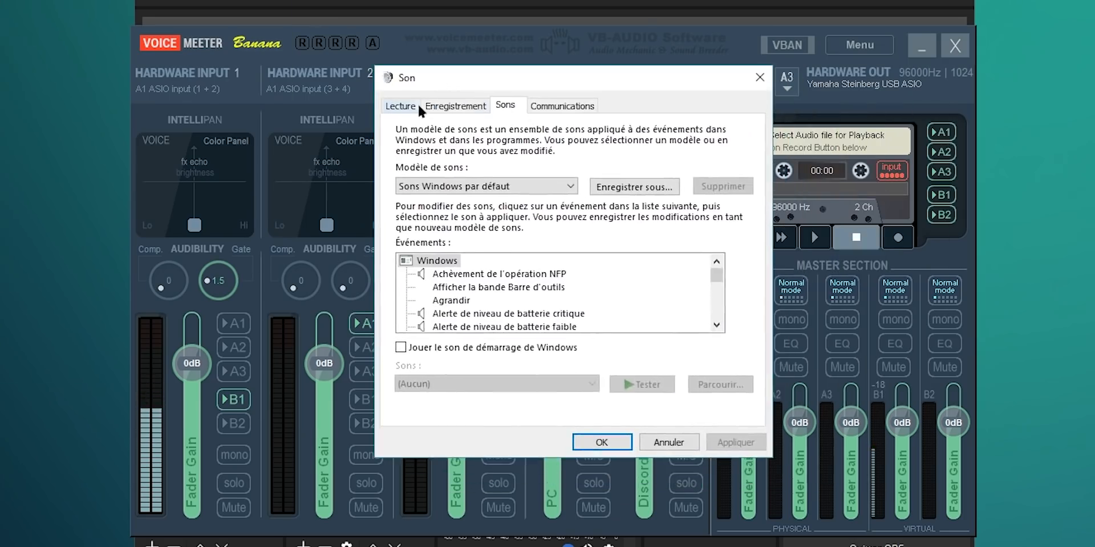
Examine the Windows playback devices, including the Omnia, VST, Discord and Voicemeeter outputs.
left_click(415, 105)
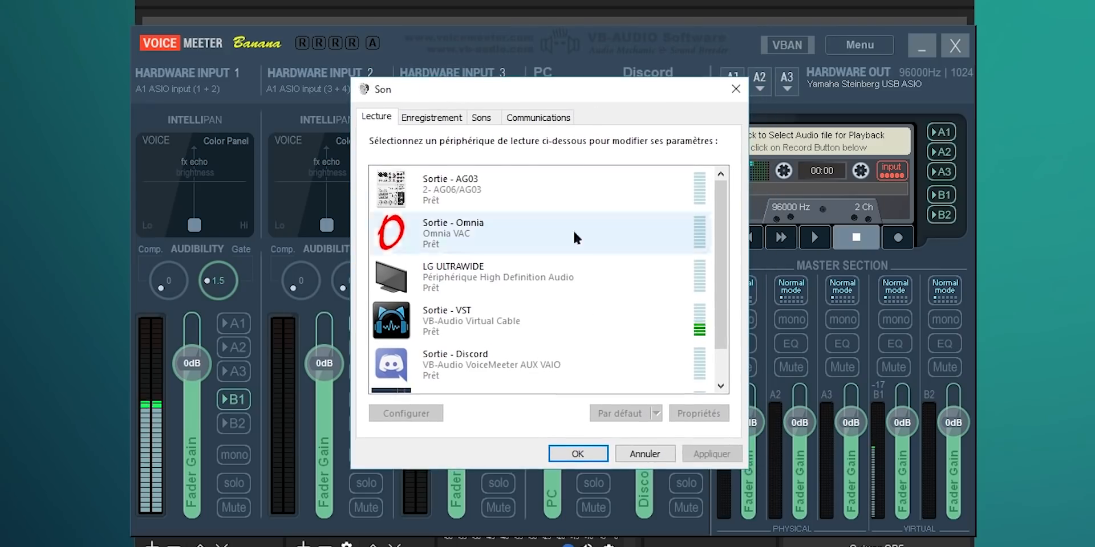
scroll(719, 299, "down", 1)
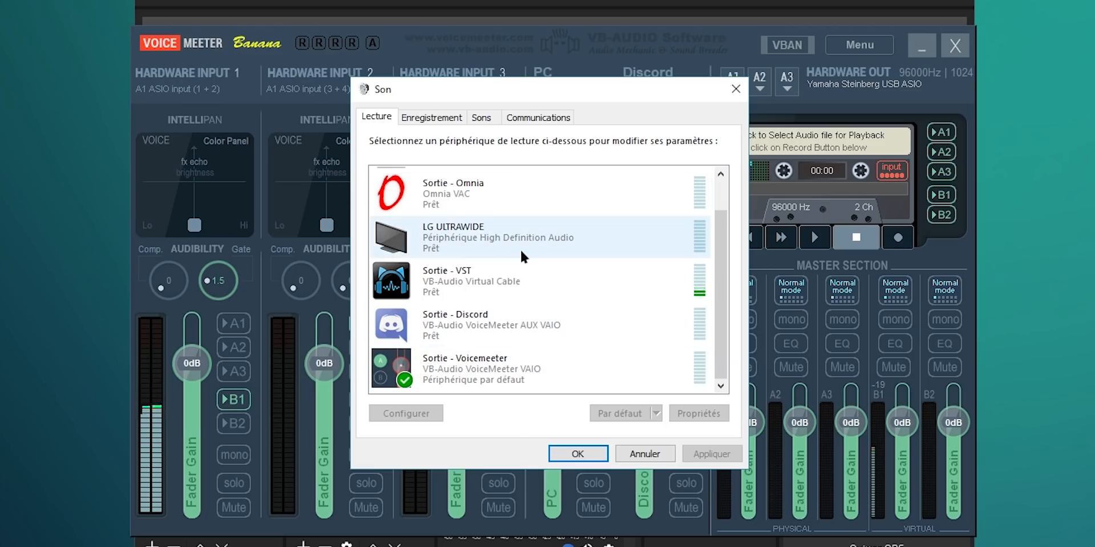
left_click(434, 372)
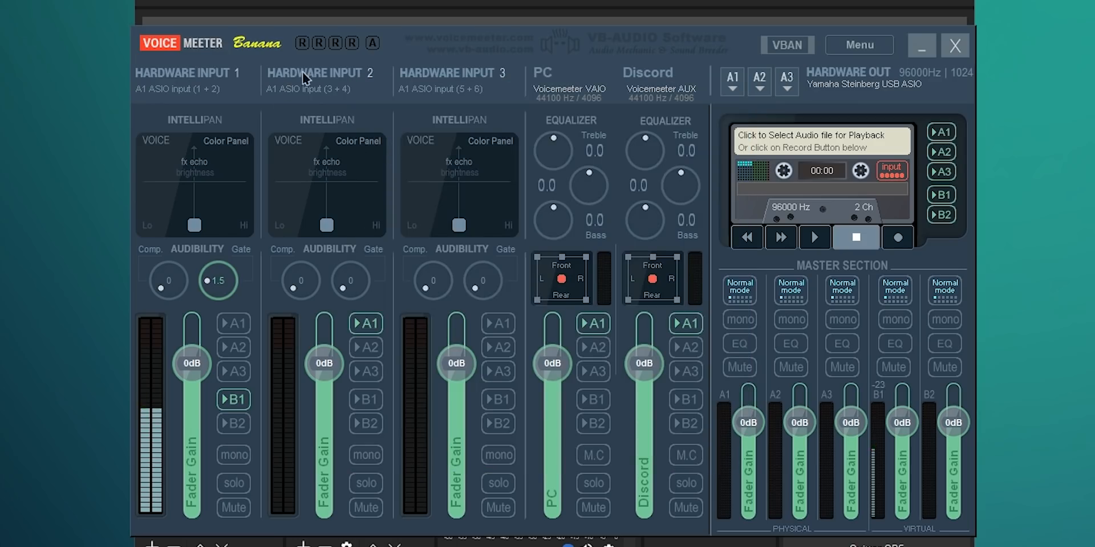
In VoiceMeeter Banana, set Hardware Input 2 to the WDM device Entrée - Omnia (Omnia VAC) and minimize the mixer.
left_click(343, 87)
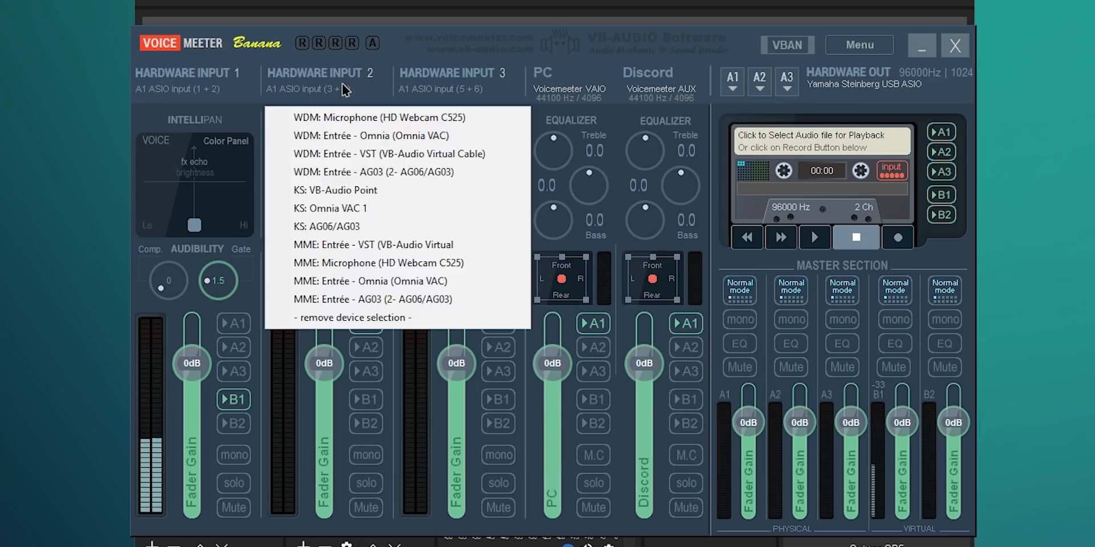
left_click(366, 140)
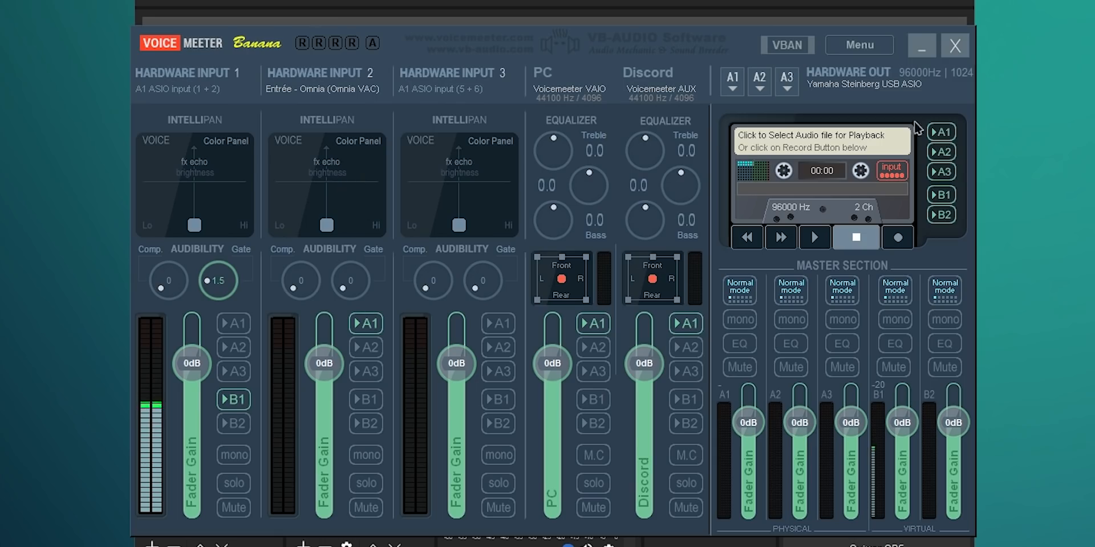
left_click(922, 49)
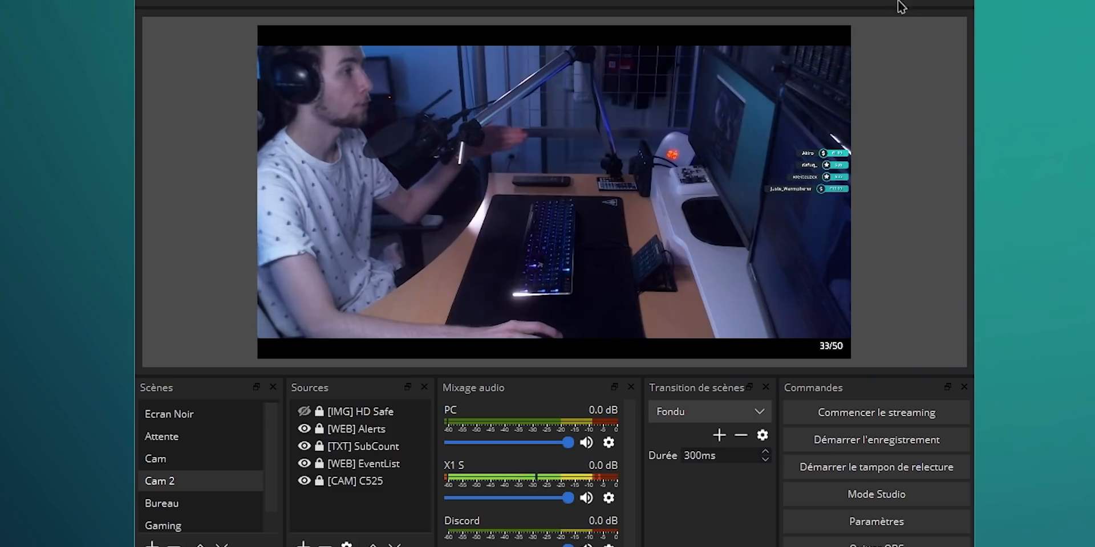
Switch to Spotify, lower its volume to zero and play Worth The Lie from the beginning.
left_click(900, 5)
key("super")
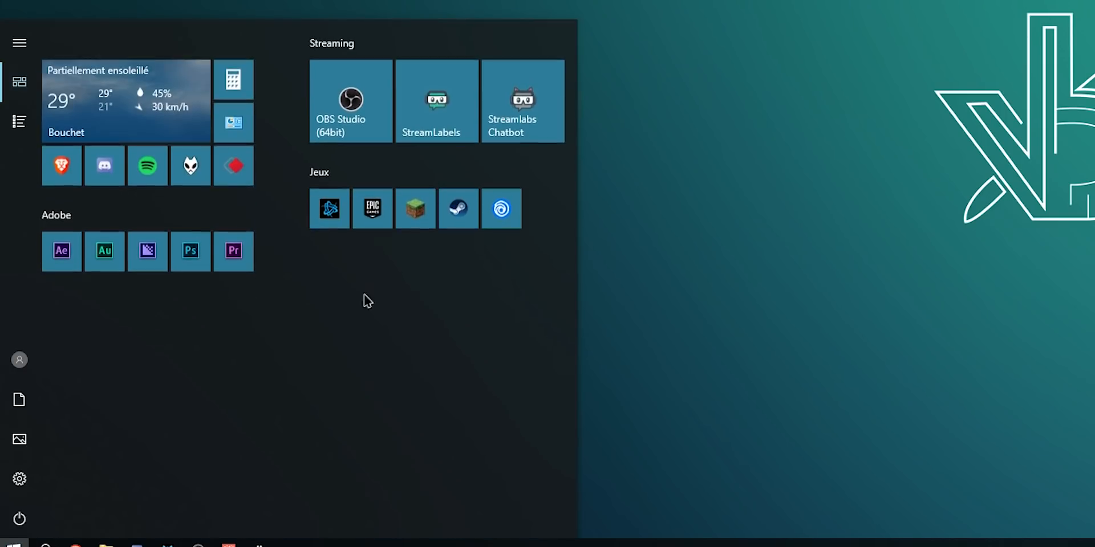
key("Escape")
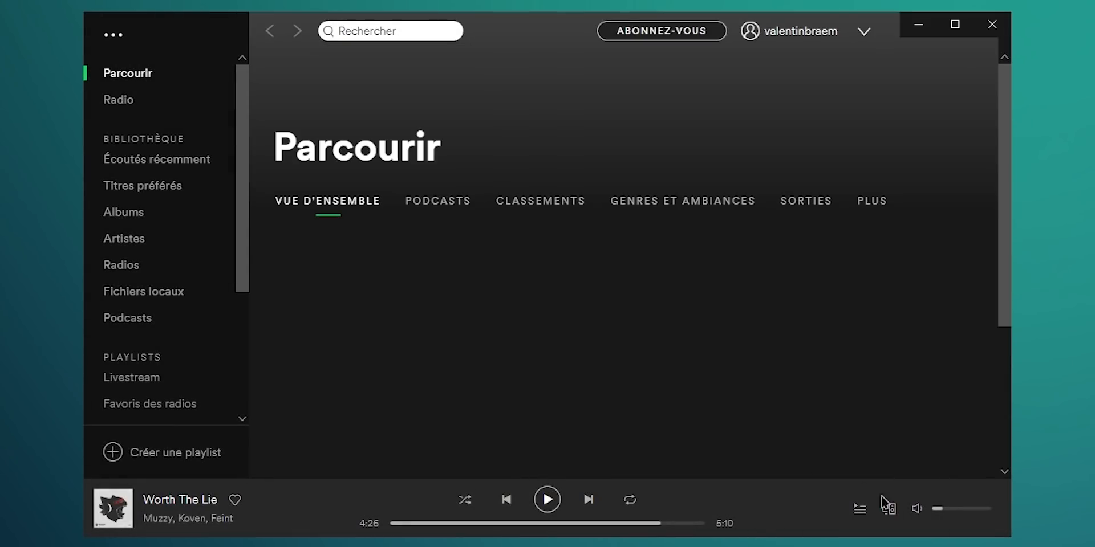
left_click_drag(941, 509, 932, 511)
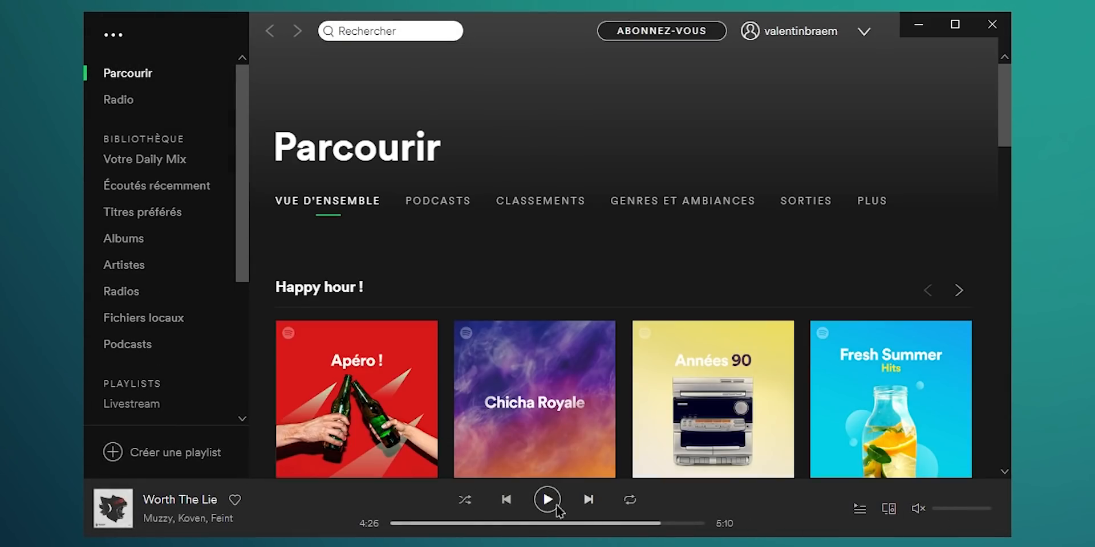
left_click_drag(398, 525, 340, 521)
left_click(546, 502)
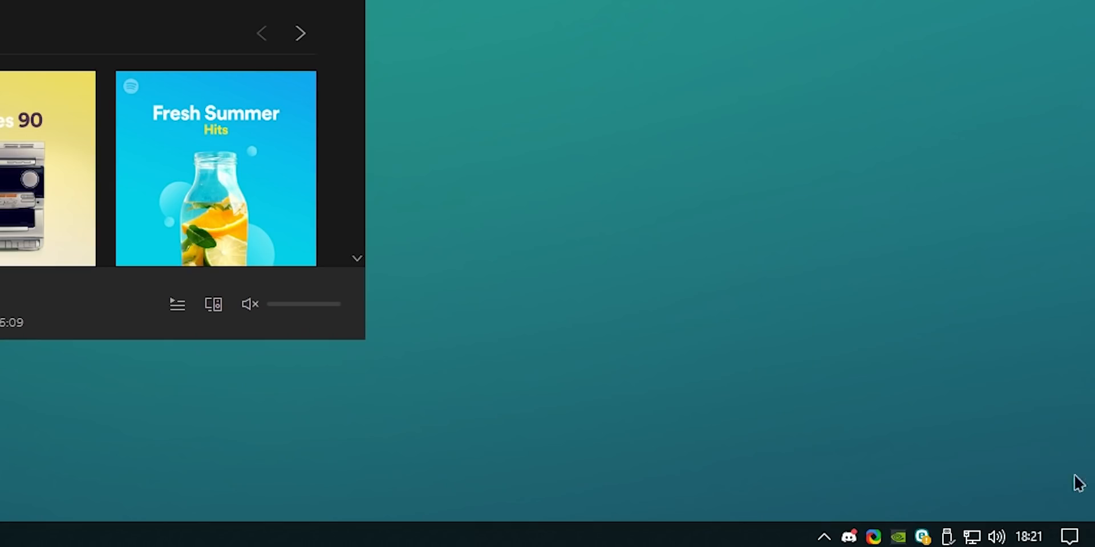
In the Windows sound preferences for individual applications, select Sortie - Omnia (Omnia VAC) as Spotify's output device.
right_click(996, 541)
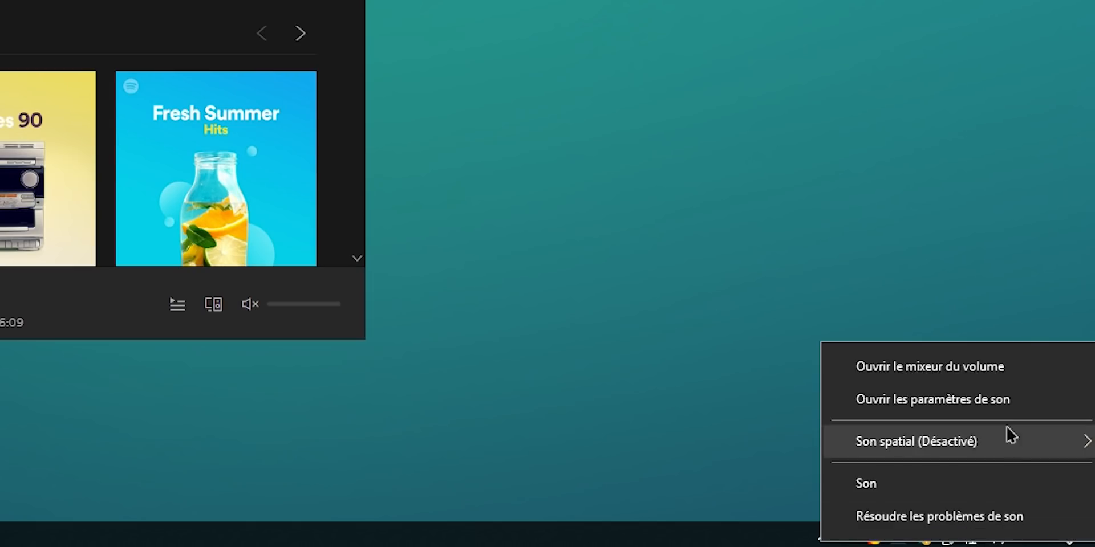
left_click(1002, 403)
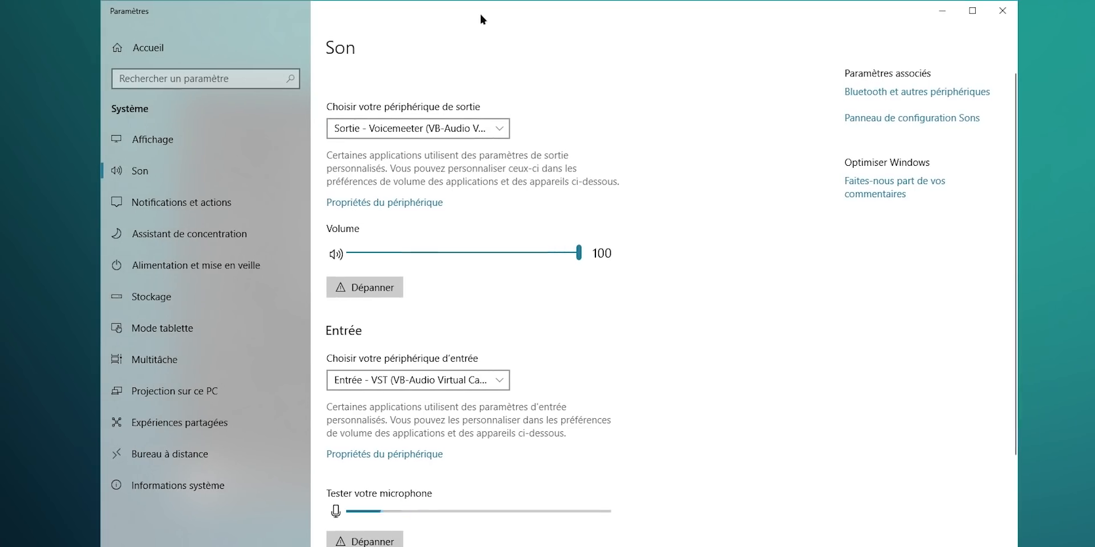
scroll(693, 308, "down", 3)
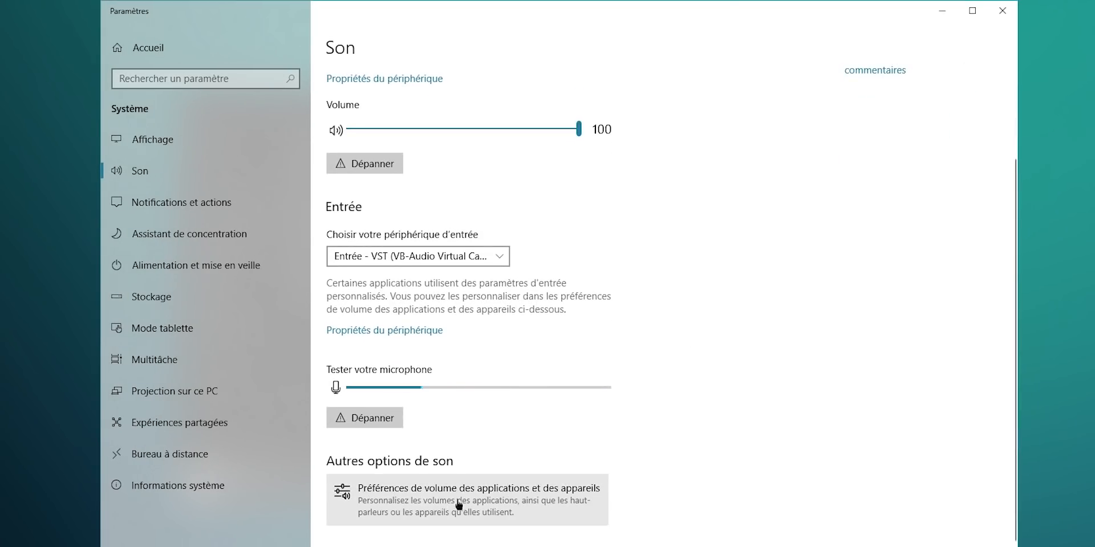
left_click(565, 505)
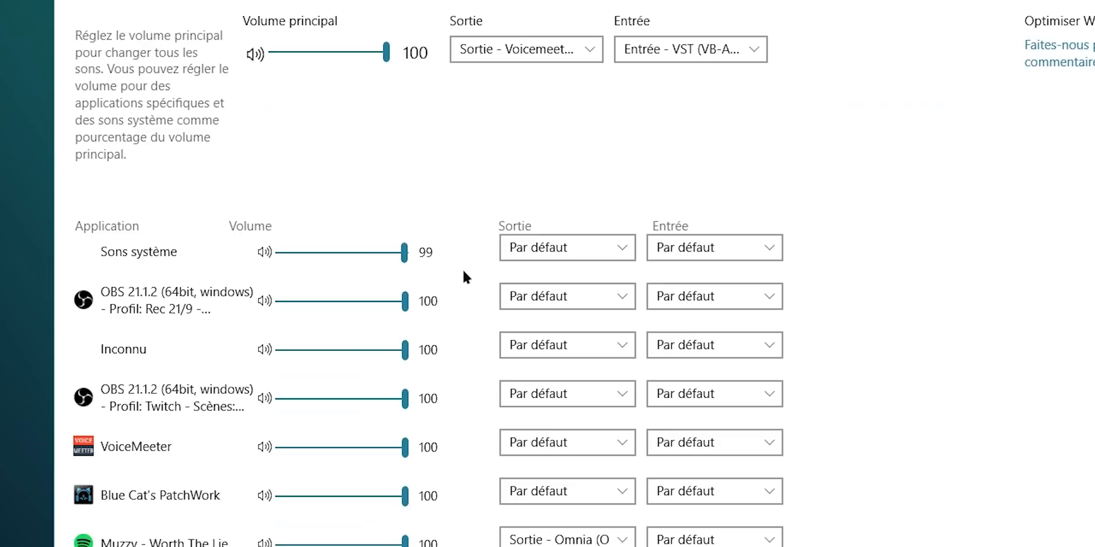
scroll(464, 272, "down", 2)
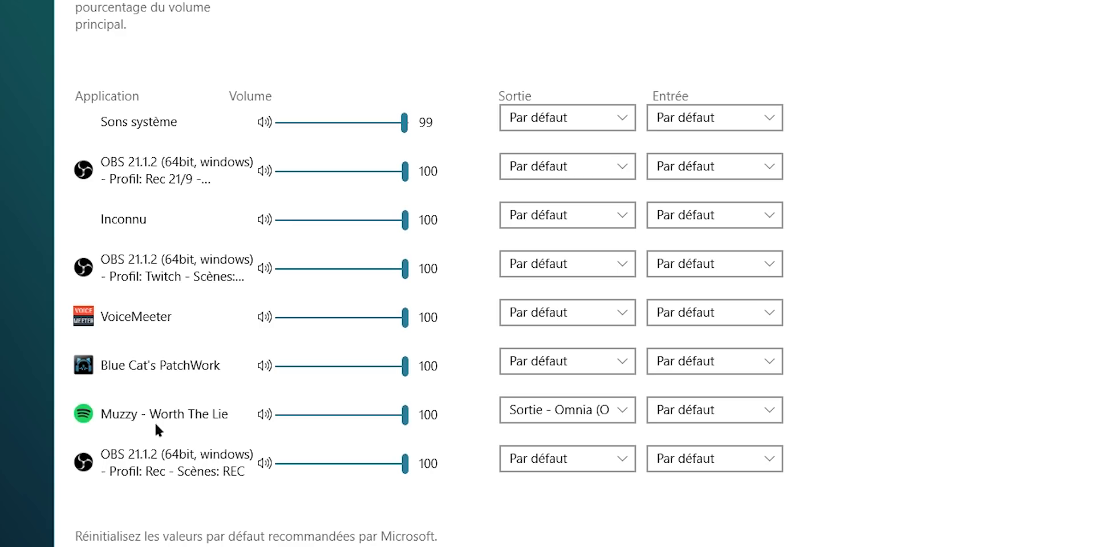
left_click(593, 409)
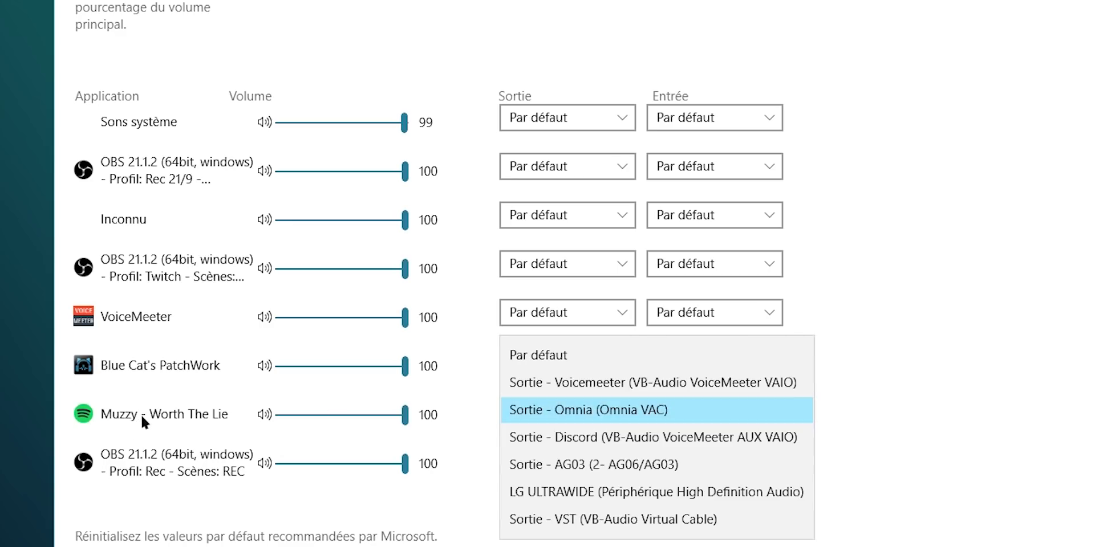
left_click(640, 409)
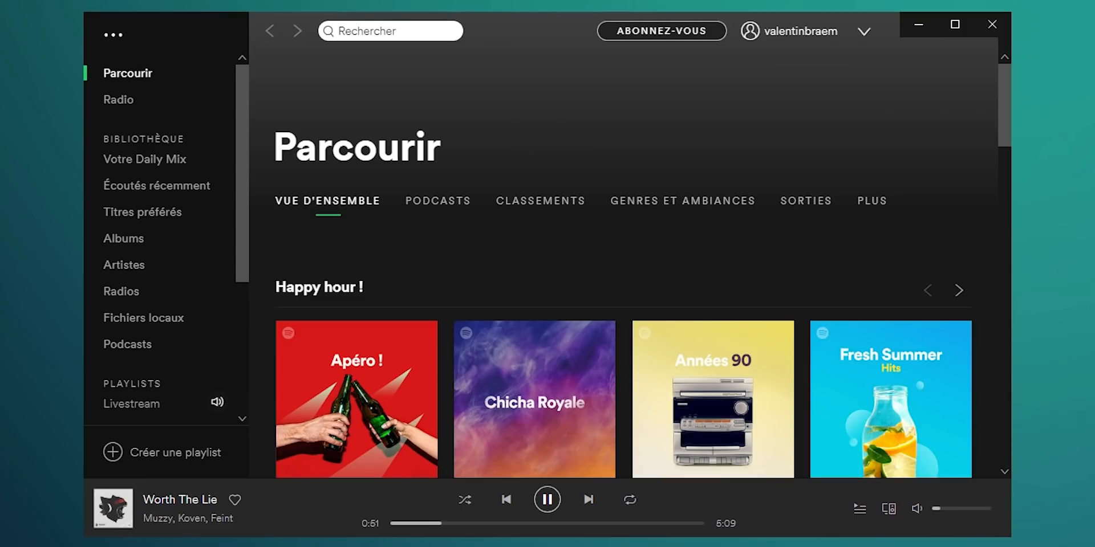
Switch to OBS and set the second mic/auxiliary audio device to Entrée - Omnia (Omnia VAC) in the audio settings.
key("alt+Tab")
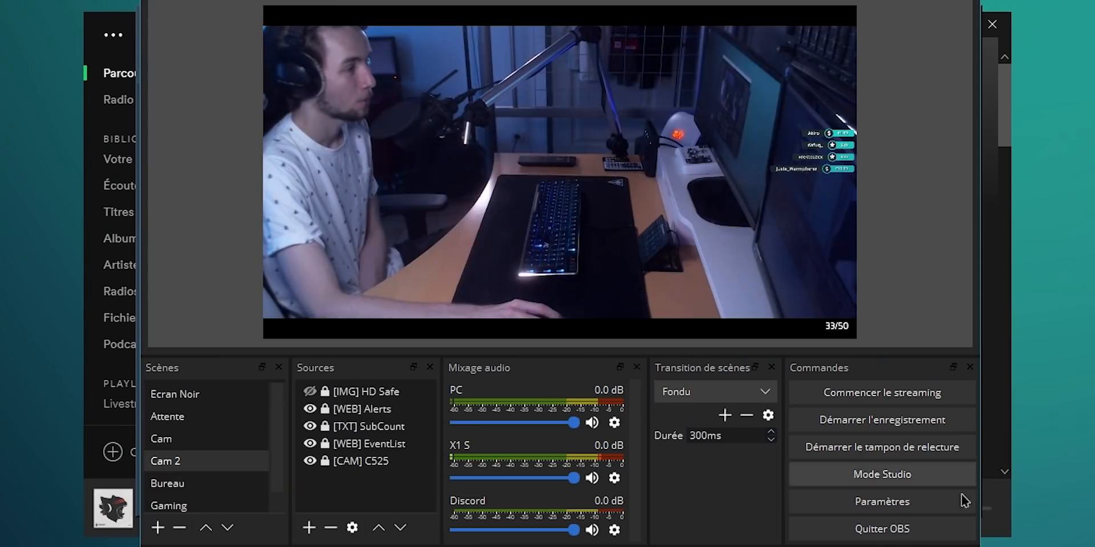
left_click(870, 509)
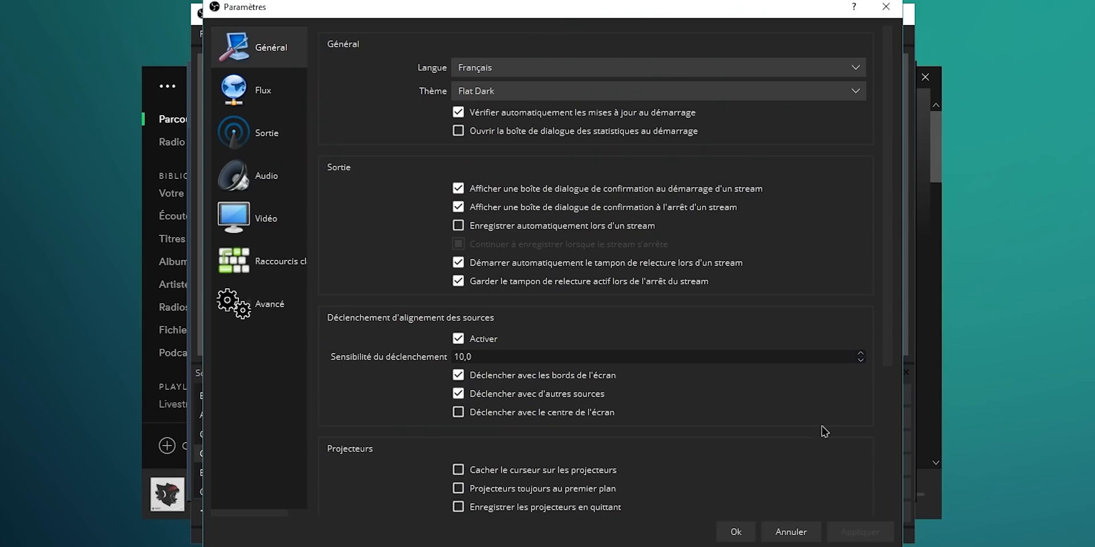
left_click(268, 189)
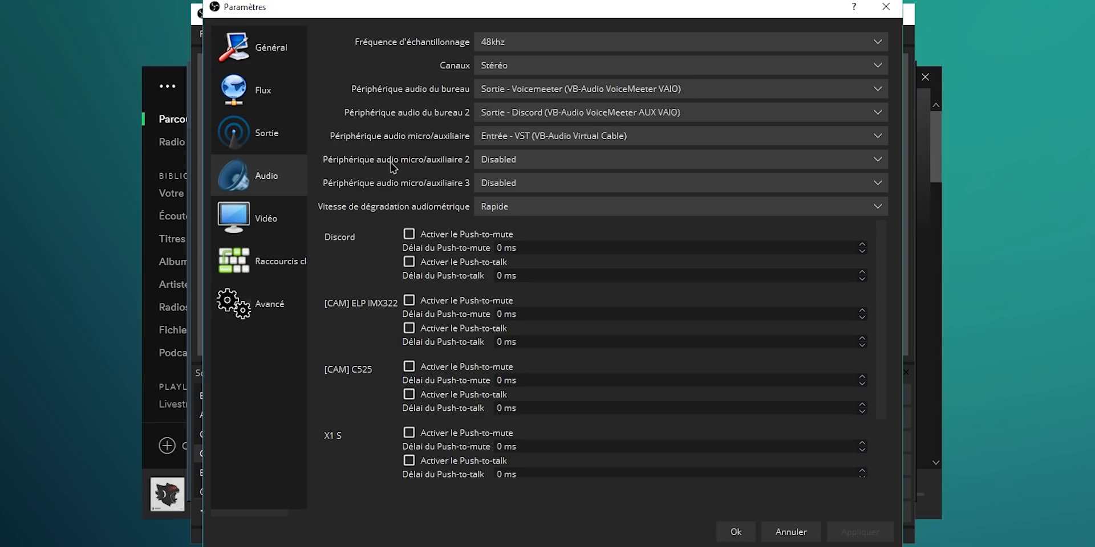
left_click(486, 166)
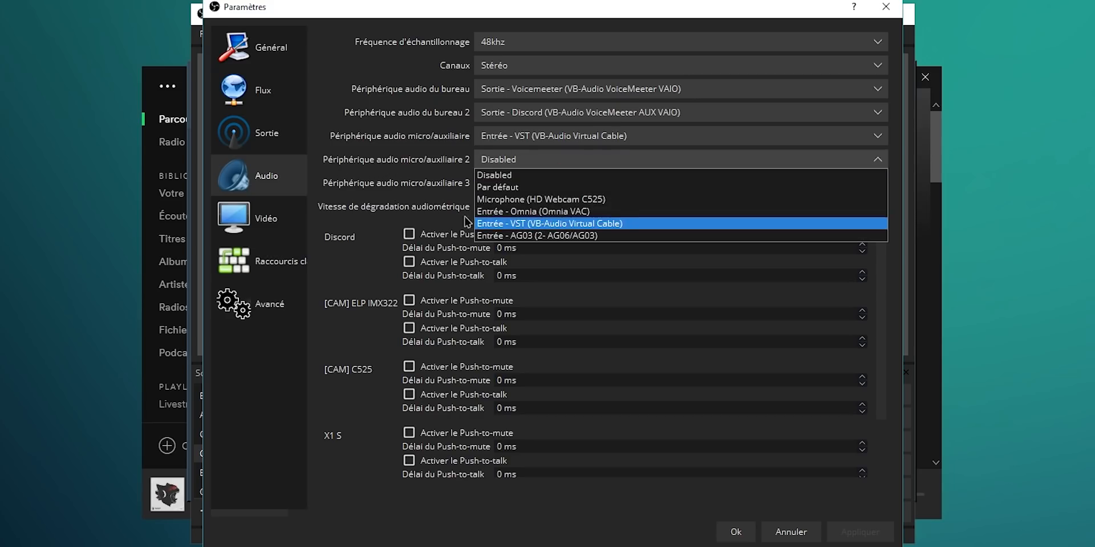
left_click(580, 212)
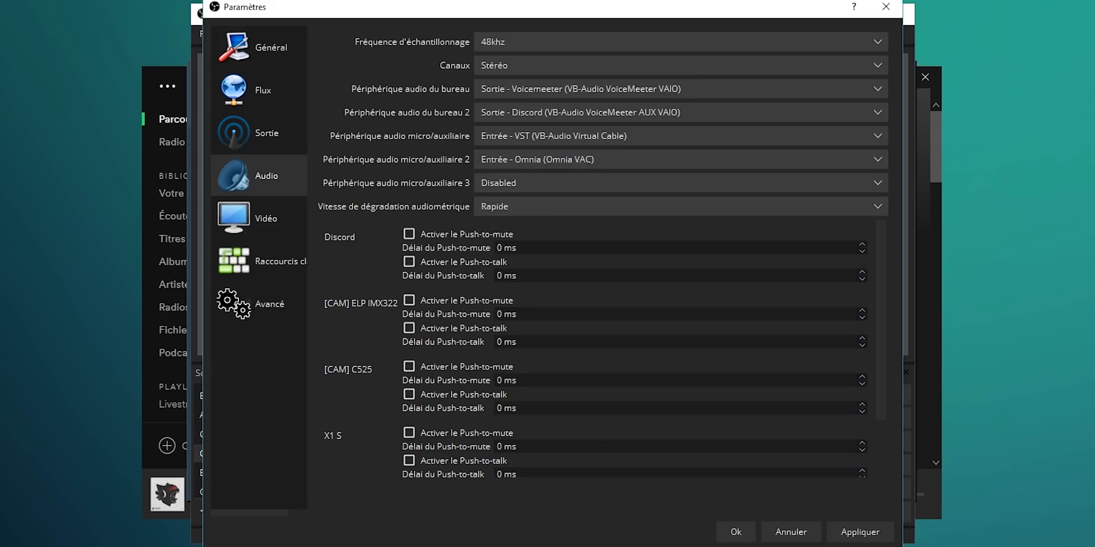
left_click(734, 532)
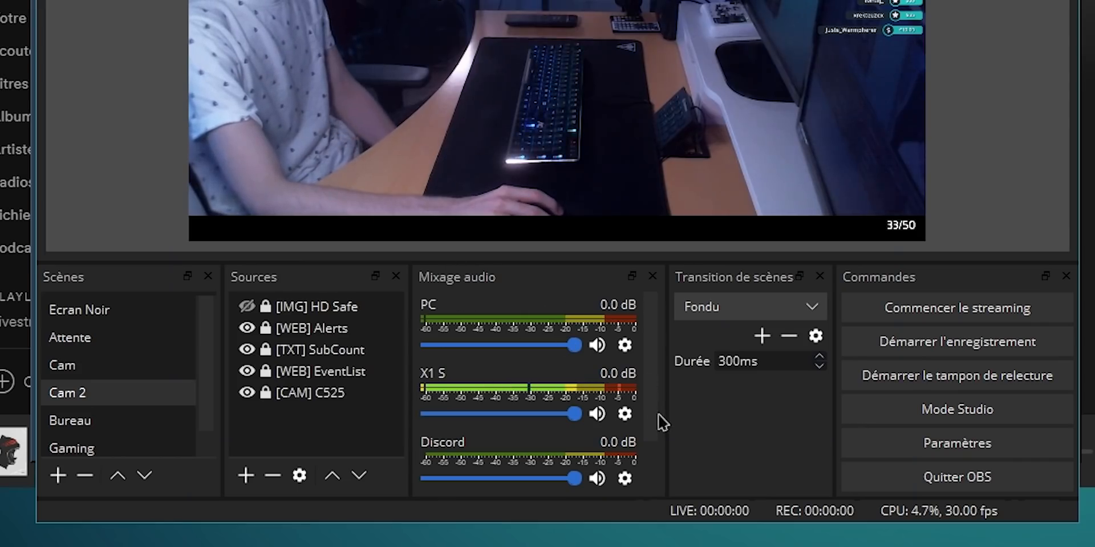
Rename the Mic/Aux 2 source in the audio mixer to Musique.
left_click_drag(655, 413, 652, 478)
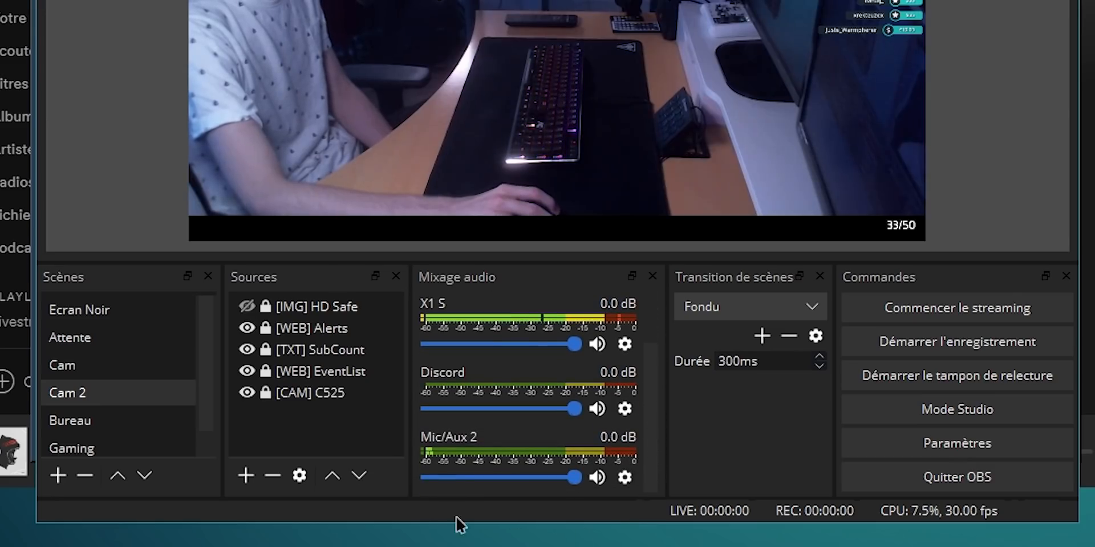
right_click(452, 437)
left_click(503, 494)
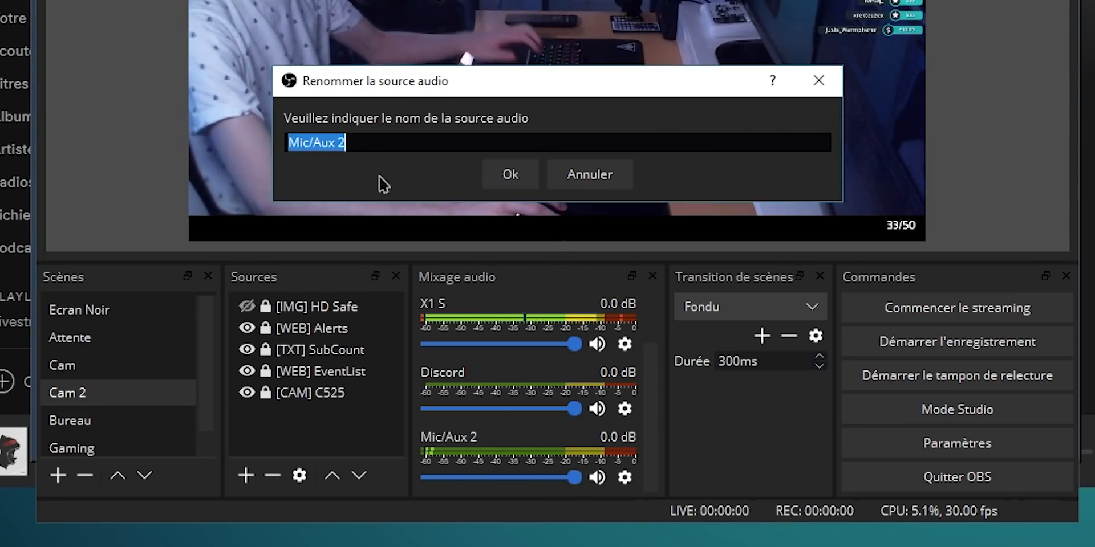
type("Musique")
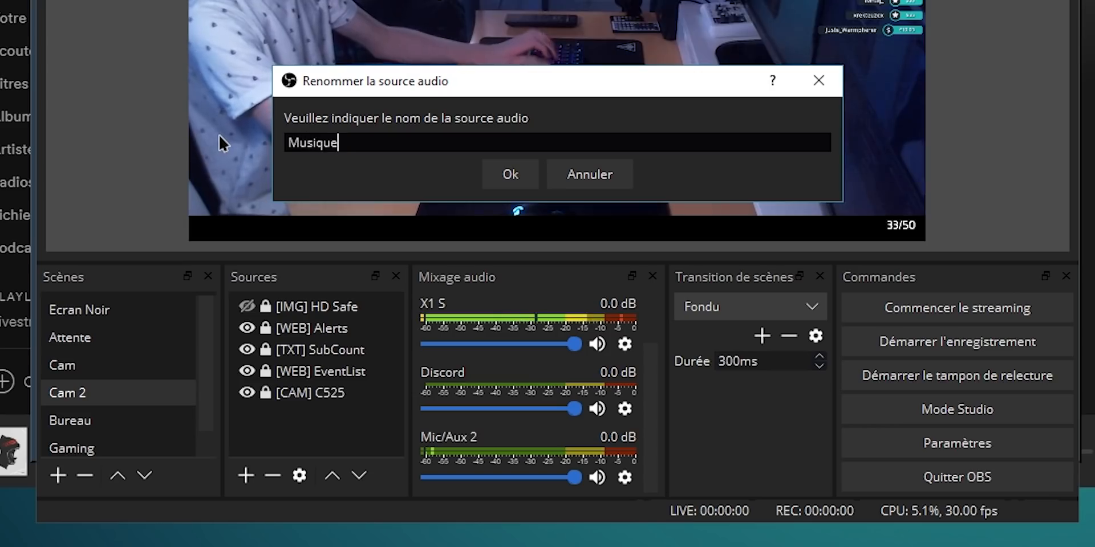
left_click(511, 174)
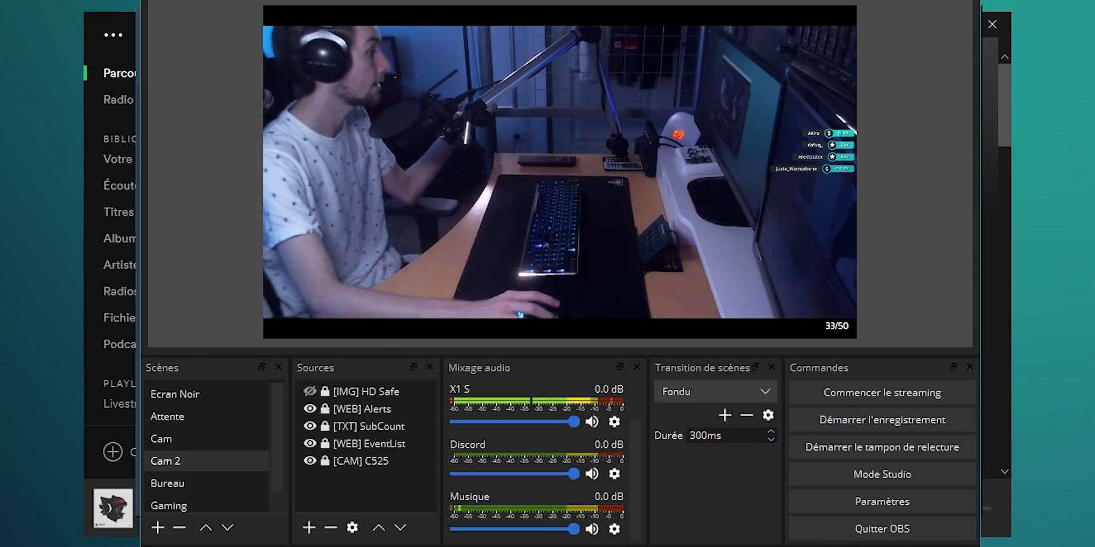
Switch to VoiceMeeter Banana, disable the A1 output of Hardware Input 2 and return to OBS.
key("alt+Tab")
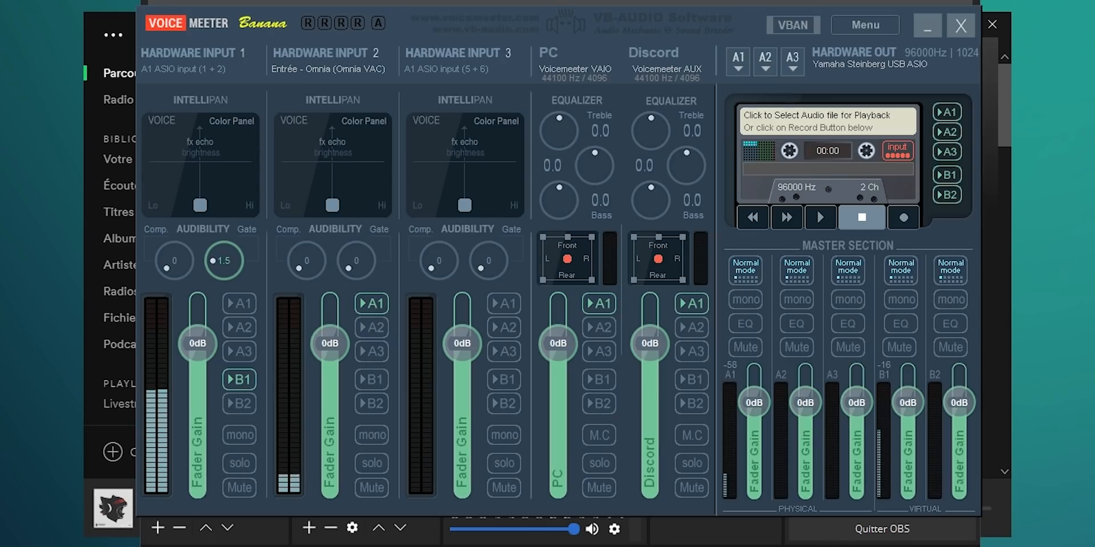
left_click(382, 304)
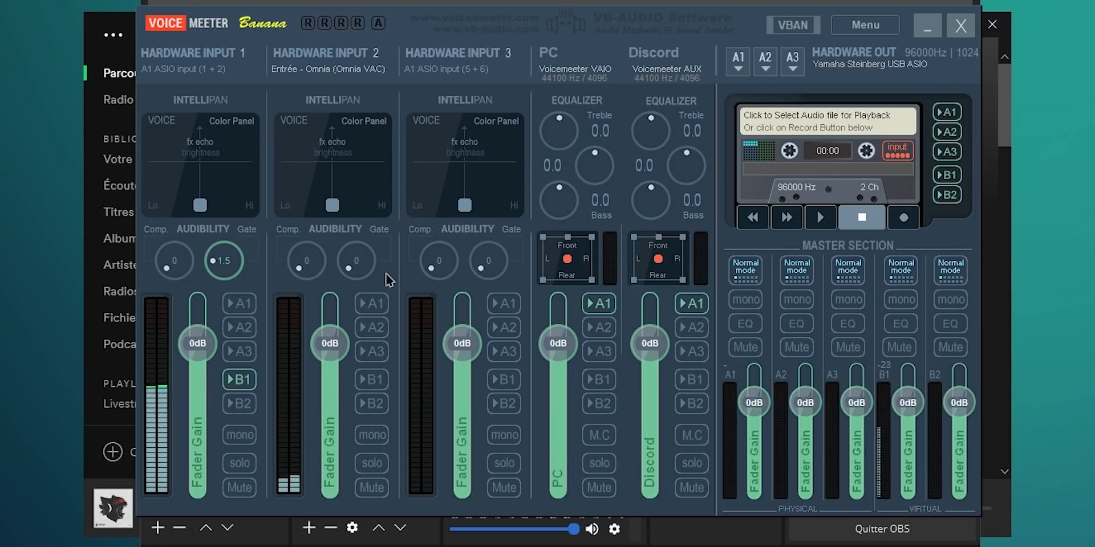
left_click(478, 2)
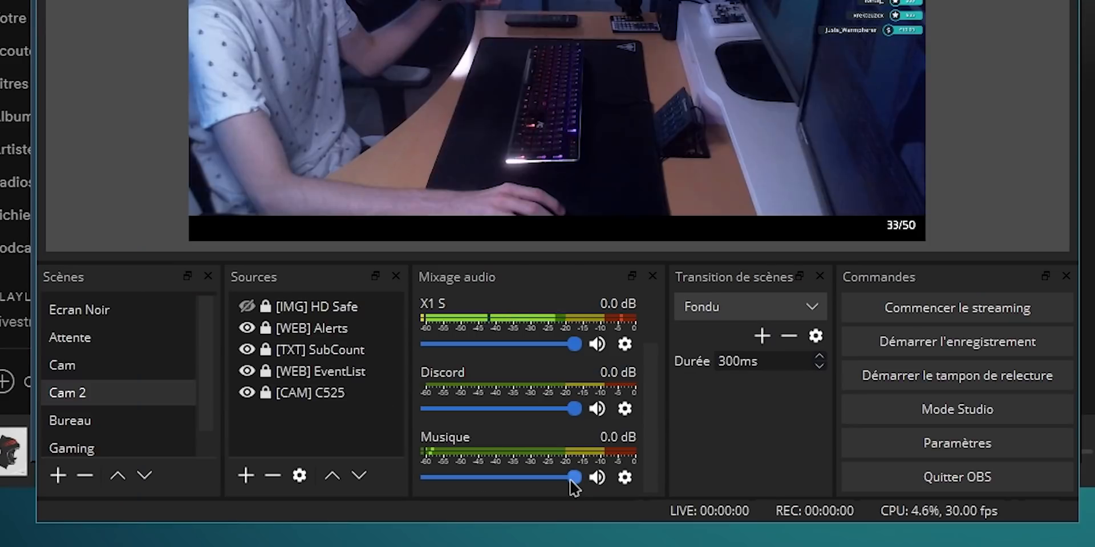
Lower the Musique source to -30.5 dB in the OBS mixer, then switch to Spotify and back to OBS.
left_click_drag(571, 480, 472, 475)
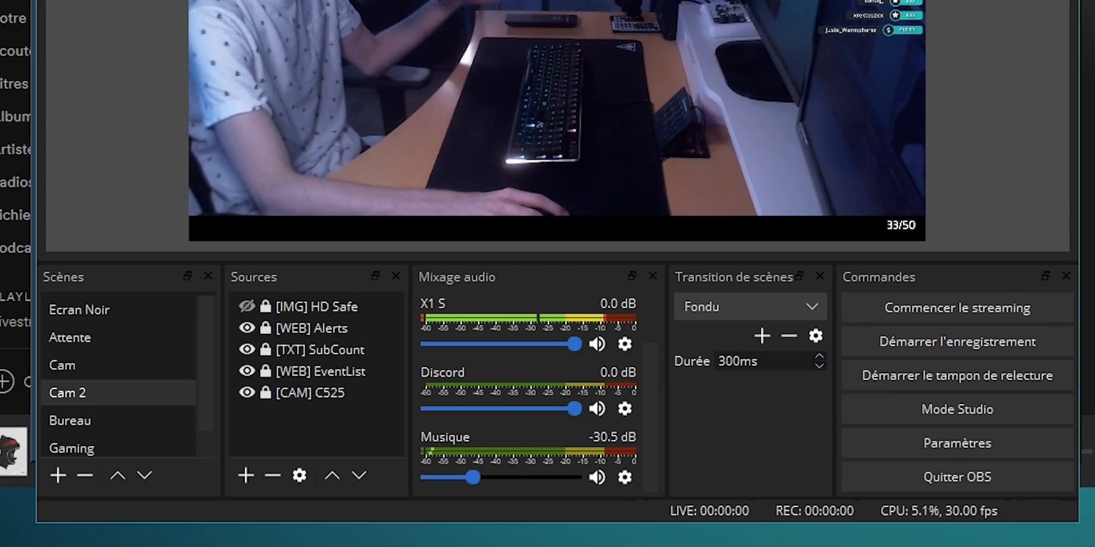
key("alt+Tab")
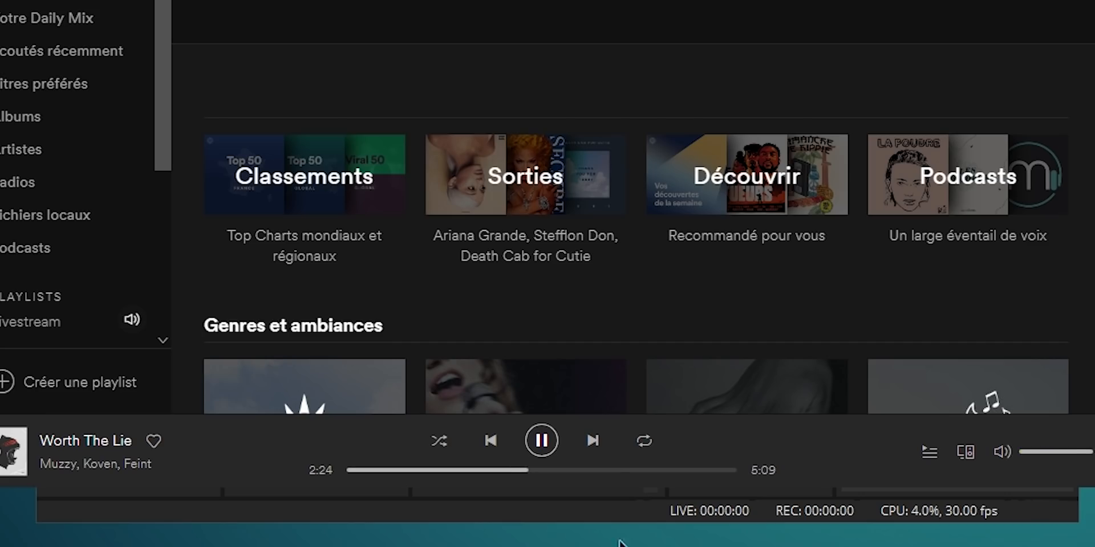
left_click(466, 517)
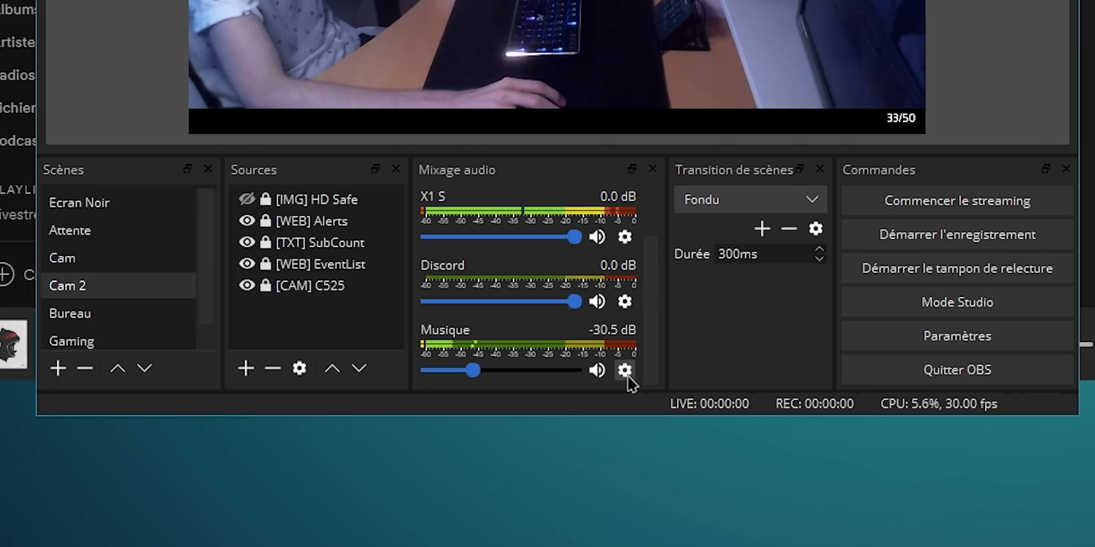
Open the advanced audio properties and examine which tracks are assigned to the PC, X1 S, Discord and Musique sources.
left_click(626, 372)
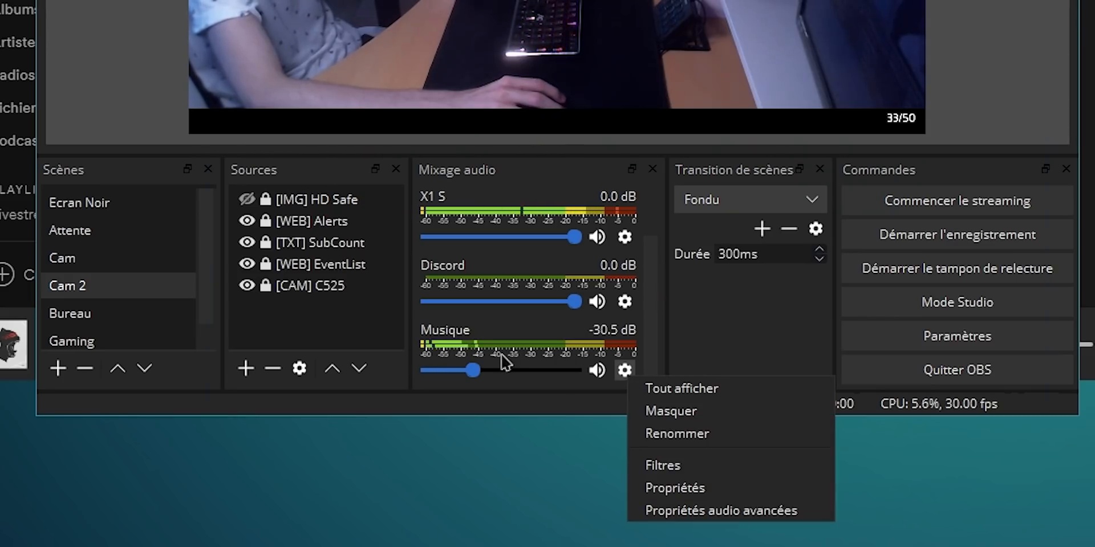
left_click(738, 513)
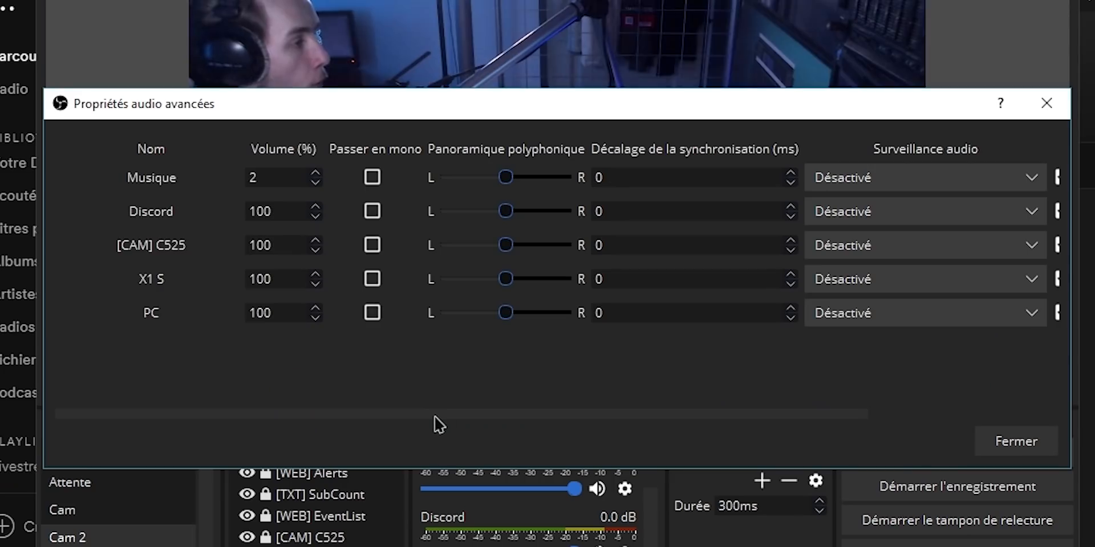
left_click_drag(435, 164, 751, 162)
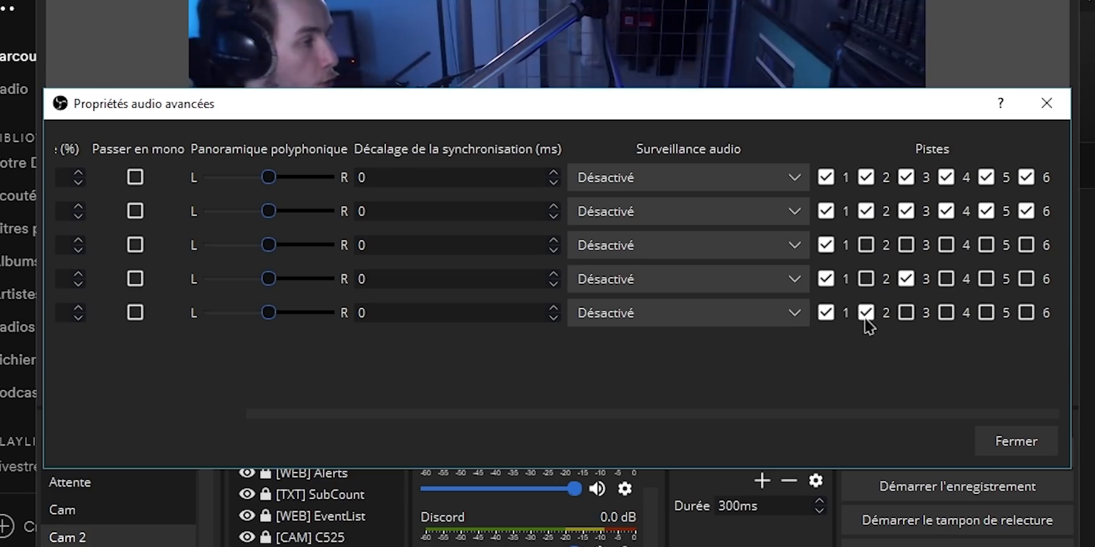
left_click_drag(877, 414, 505, 400)
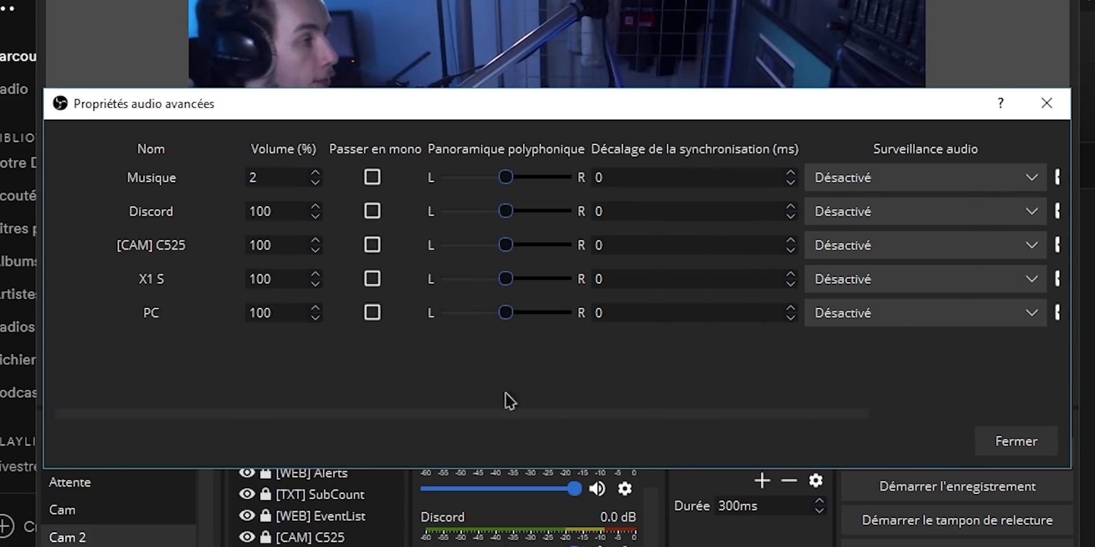
left_click_drag(296, 412, 678, 419)
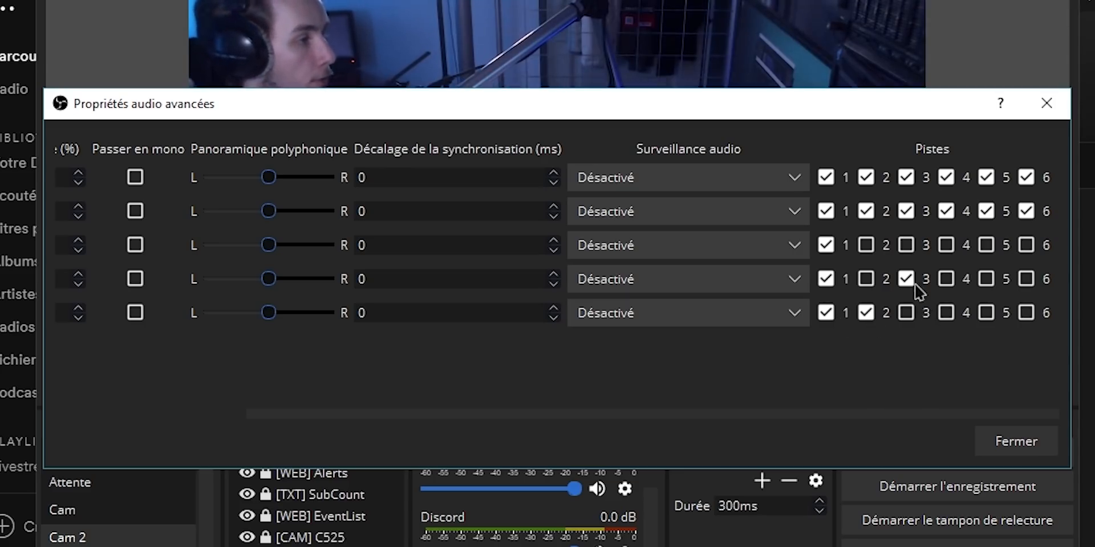
left_click_drag(661, 414, 166, 323)
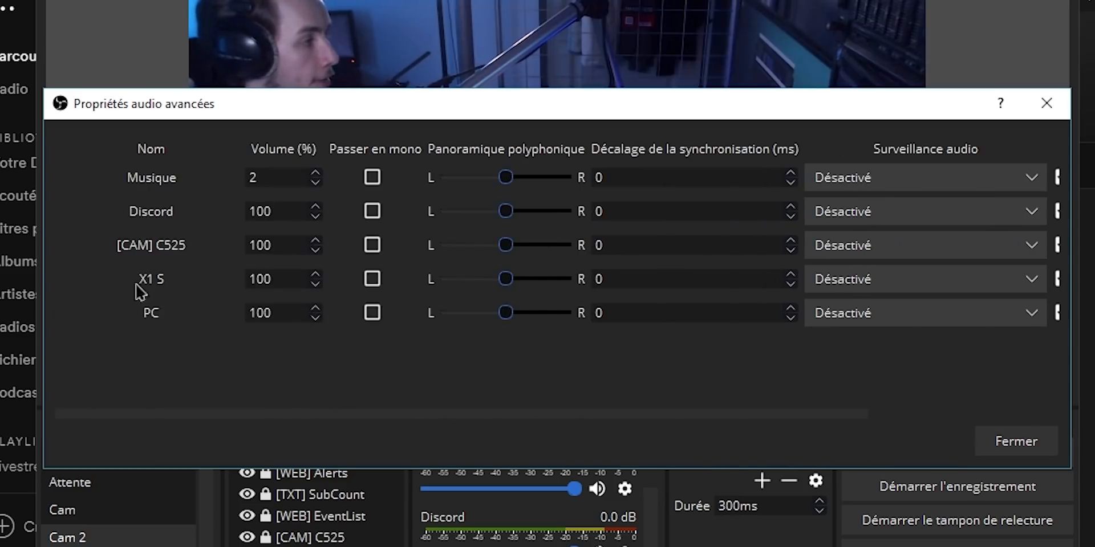
left_click_drag(580, 414, 916, 354)
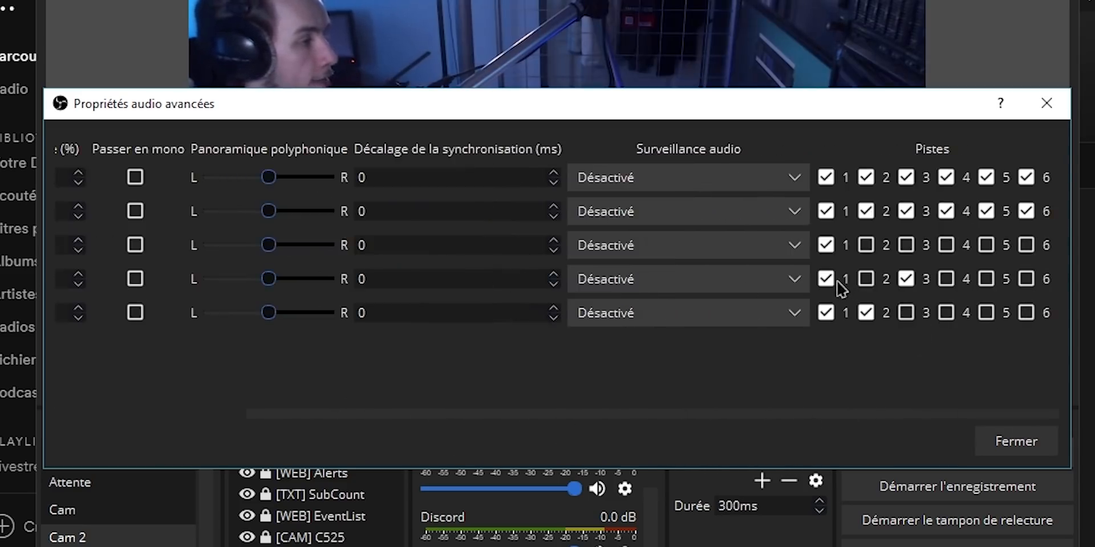
left_click(906, 282)
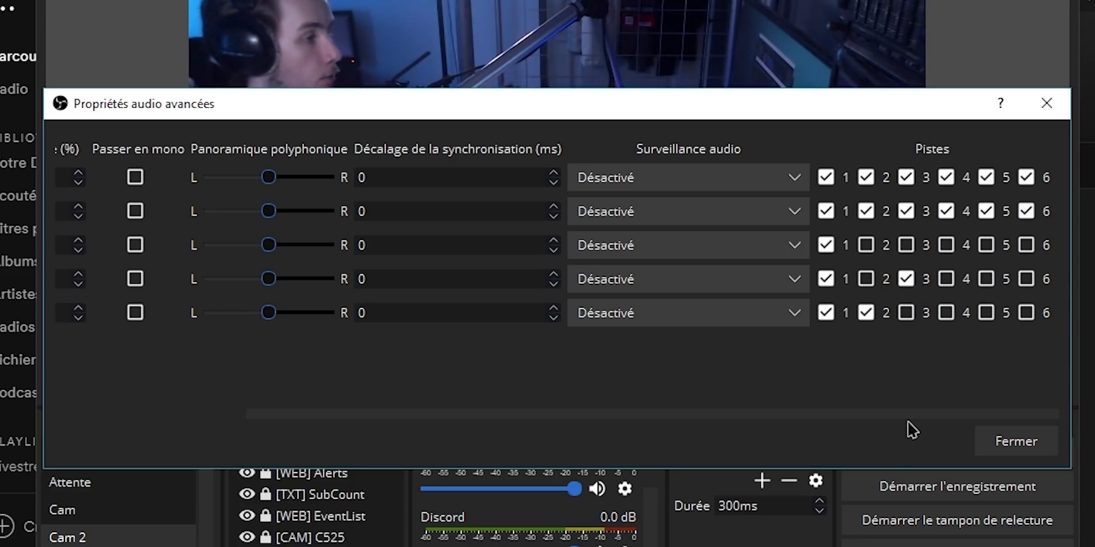
left_click_drag(911, 416, 640, 419)
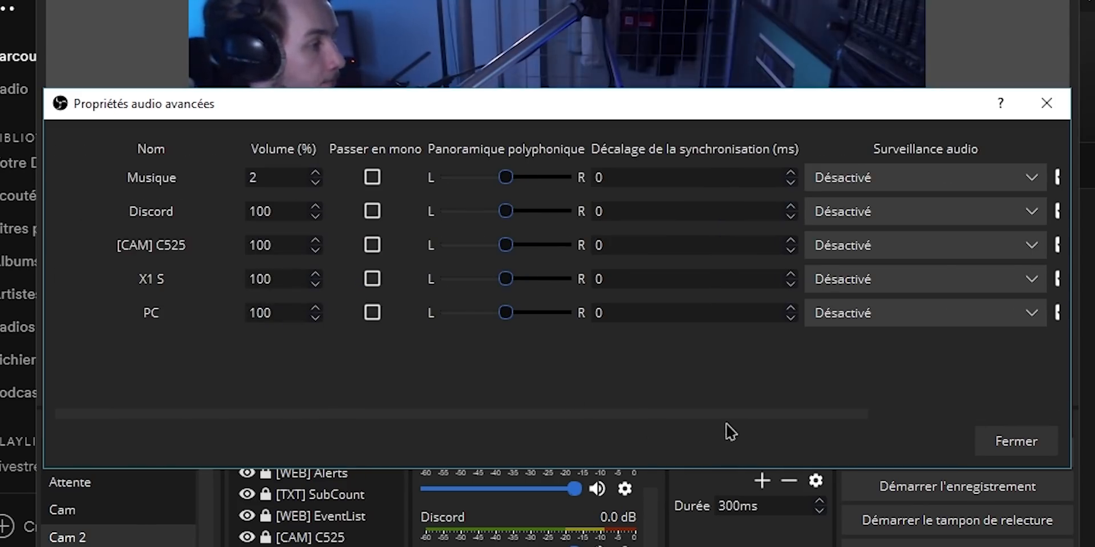
Assign Discord to tracks 1 and 4 only and Musique to tracks 1 and 5 only, then close the advanced audio properties.
left_click_drag(728, 422, 998, 408)
left_click(864, 216)
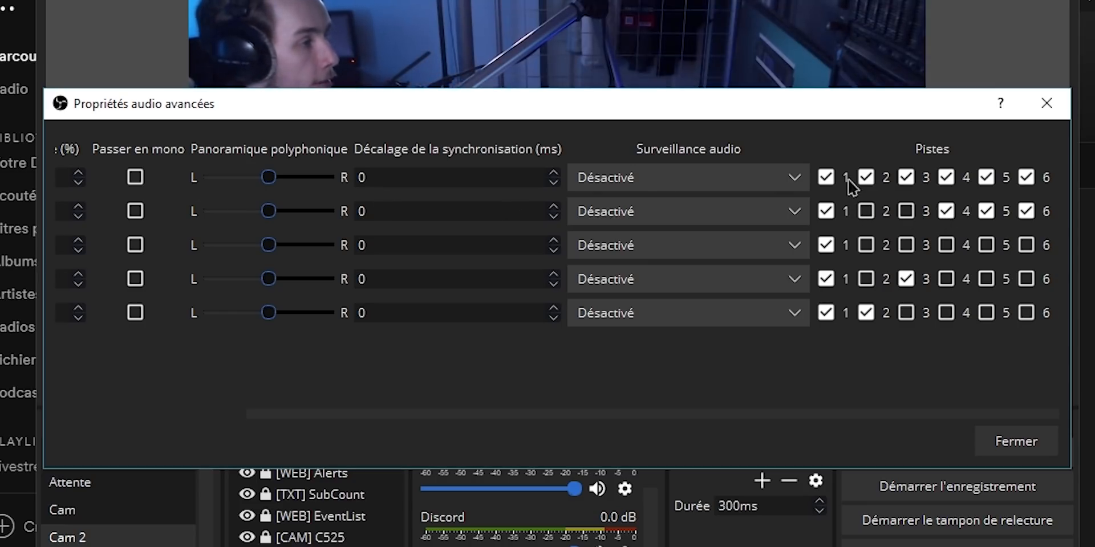
left_click(867, 177)
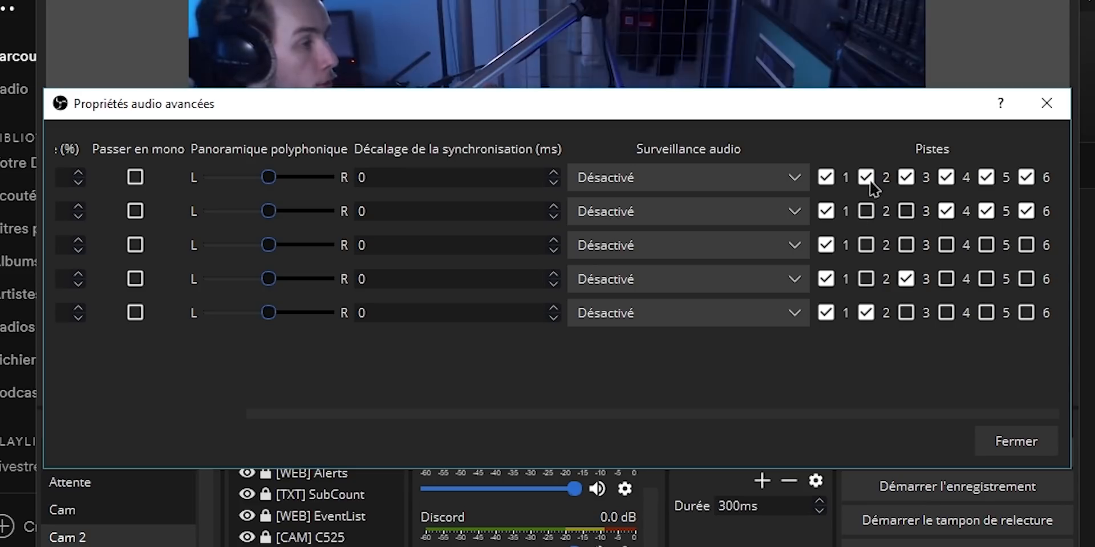
left_click(908, 177)
left_click(948, 178)
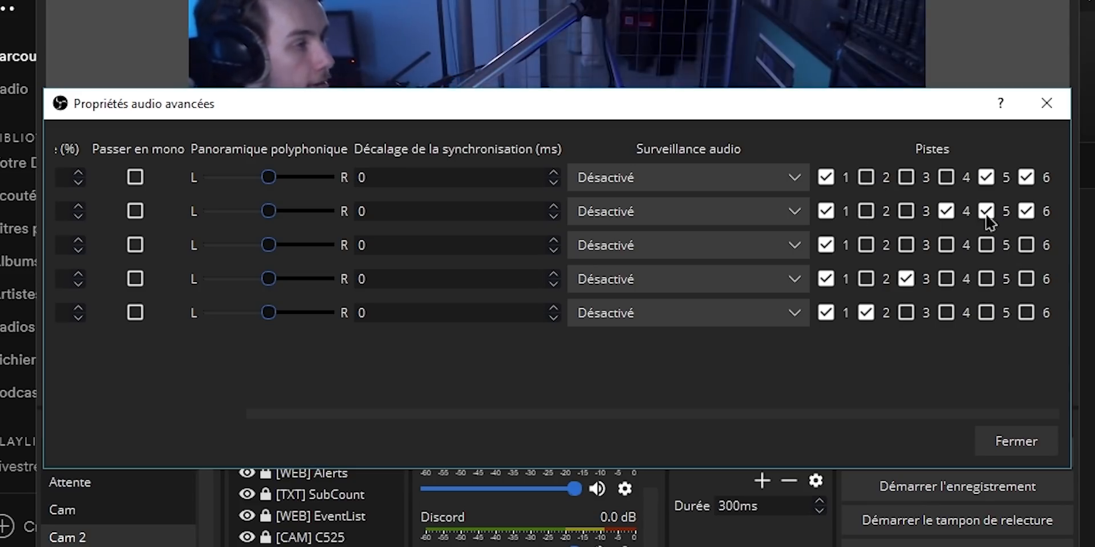
left_click(1026, 177)
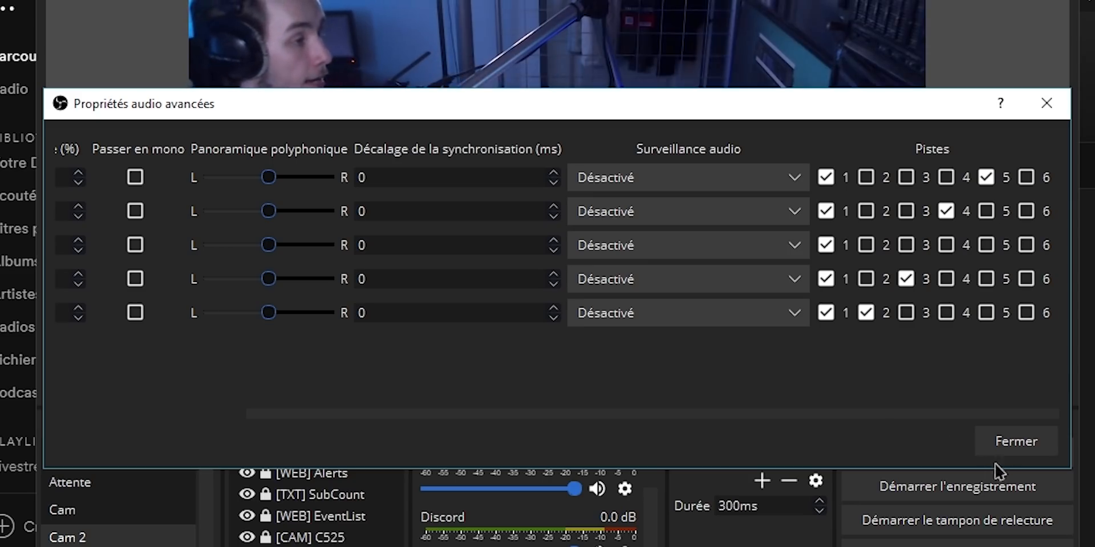
left_click(1021, 444)
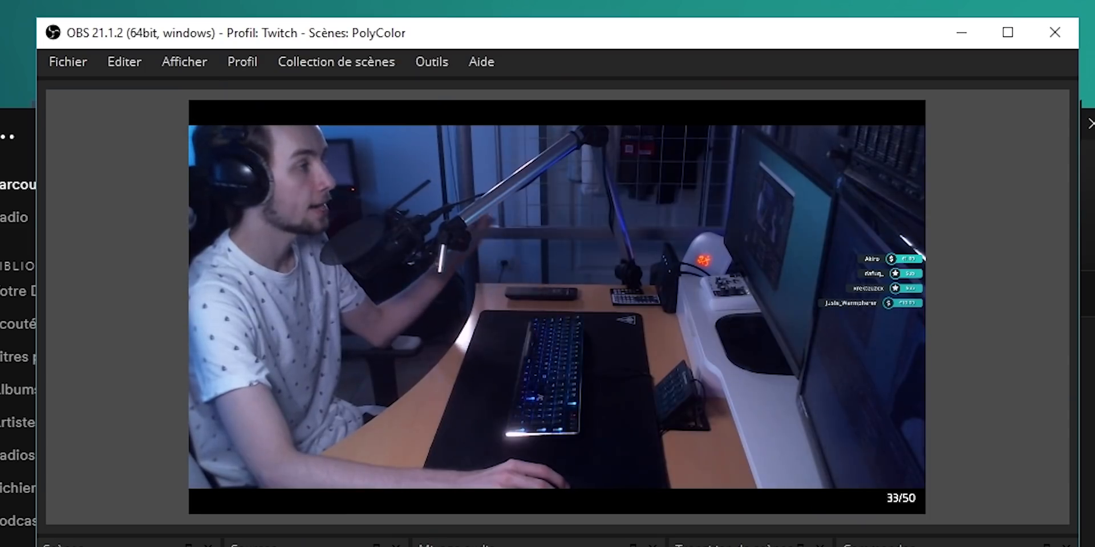
left_click(242, 68)
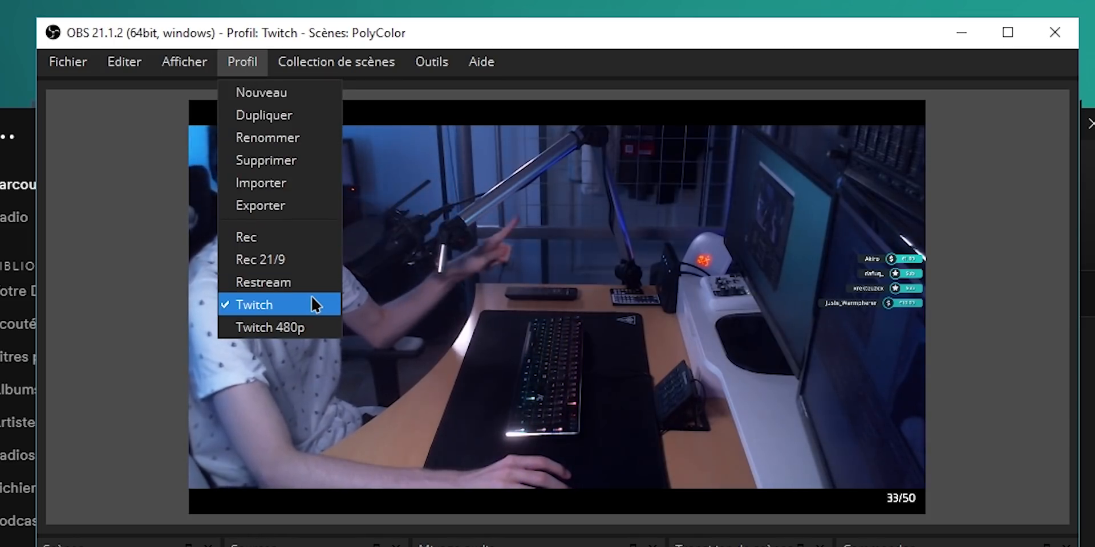
left_click(253, 70)
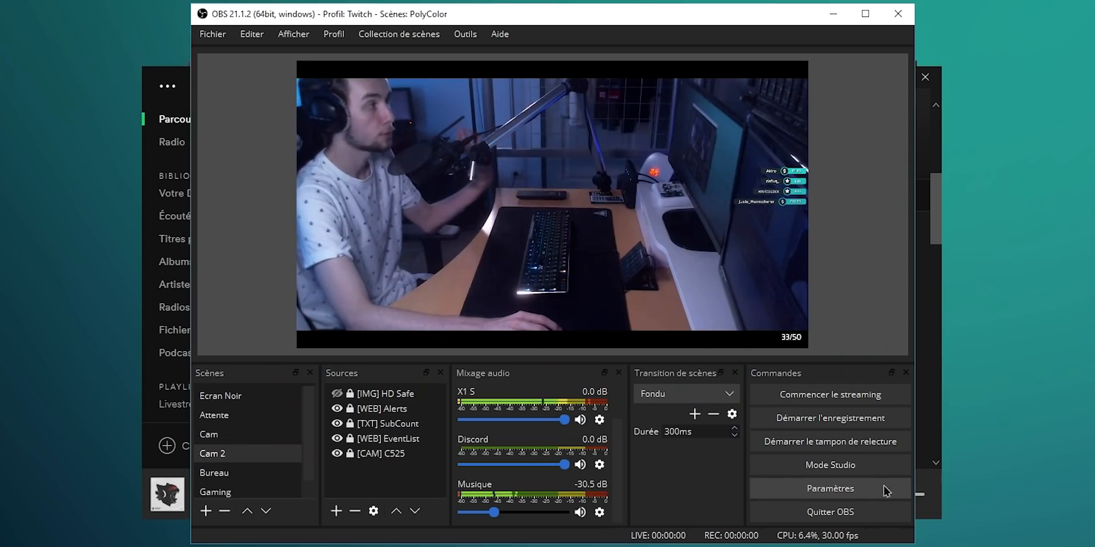
In the OBS output settings, include audio track 5 in the recording and apply the change.
left_click(885, 491)
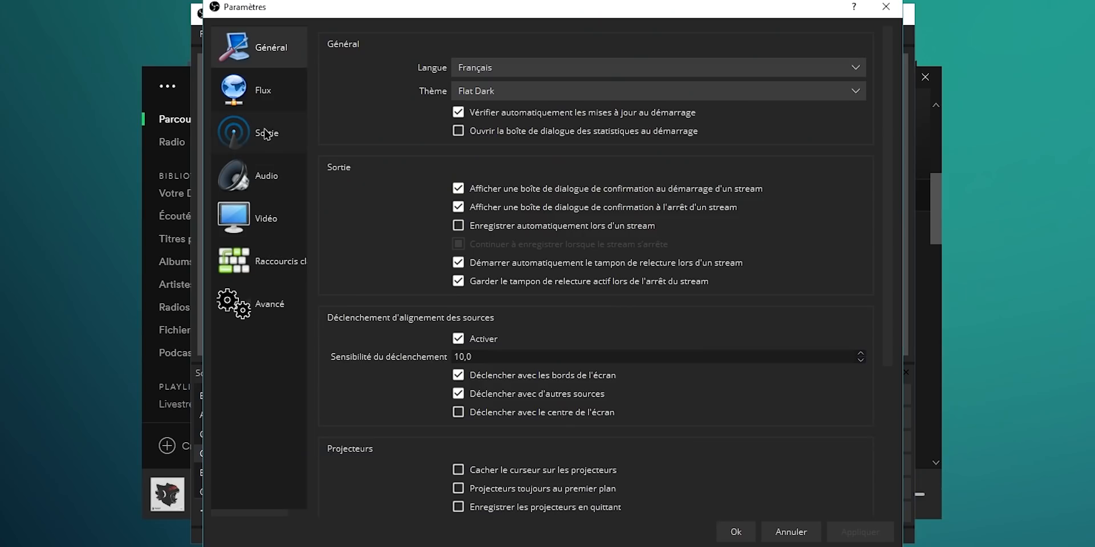
left_click(267, 133)
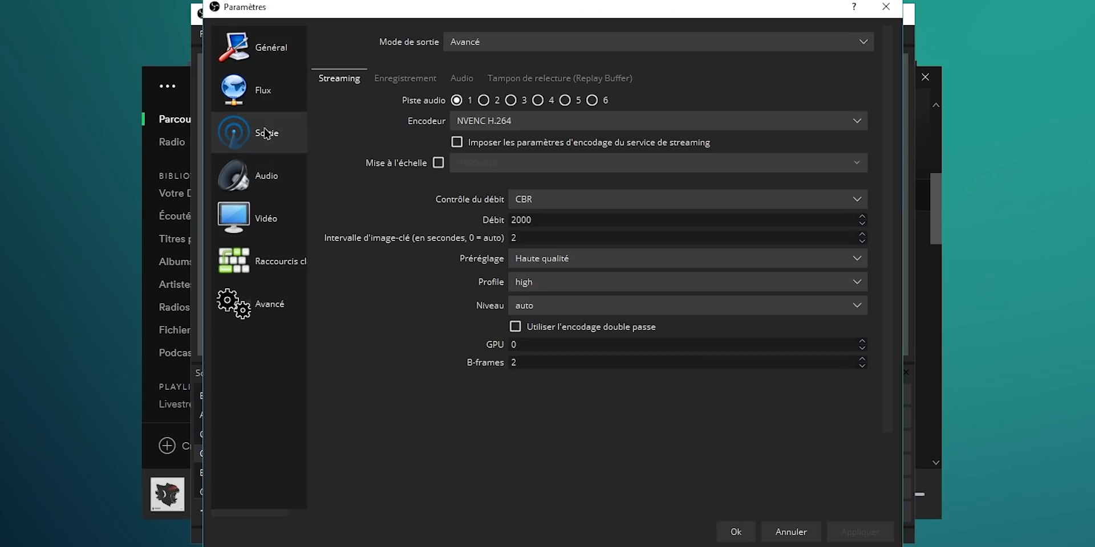
left_click(389, 83)
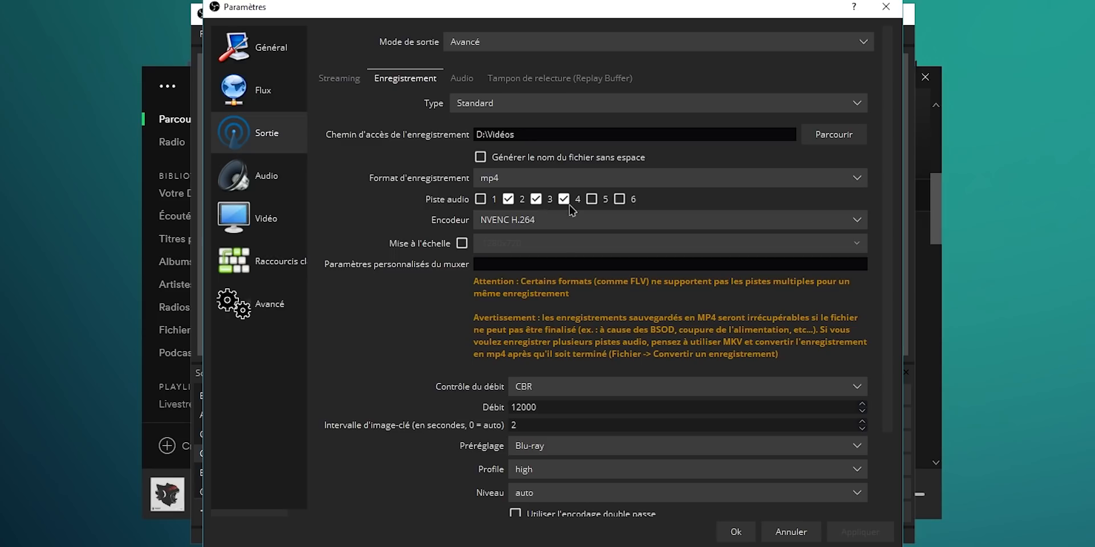
left_click(592, 200)
left_click(881, 535)
left_click(736, 533)
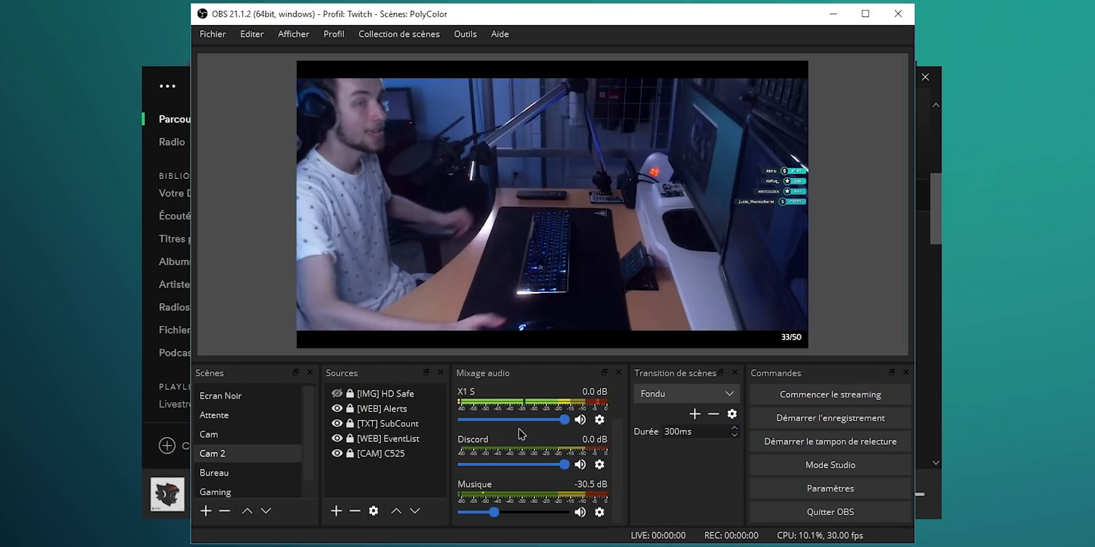